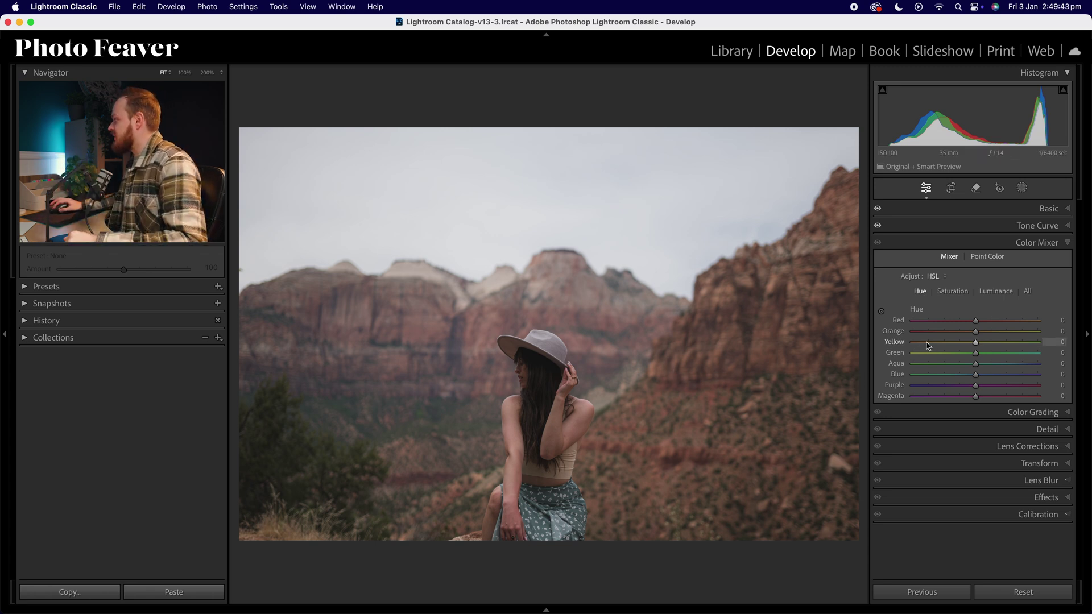
# In the HSL color mixer, set the hue to -20 for yellow, -45 for green and -10 for blue.
pyautogui.click(1061, 342)
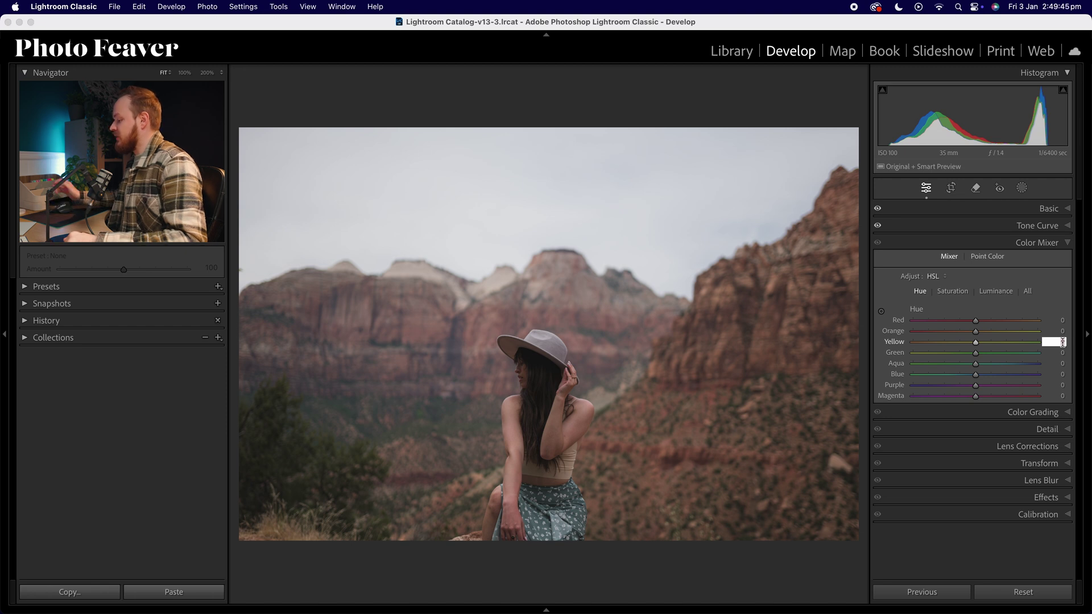
pyautogui.write('-20')
pyautogui.press('Return')
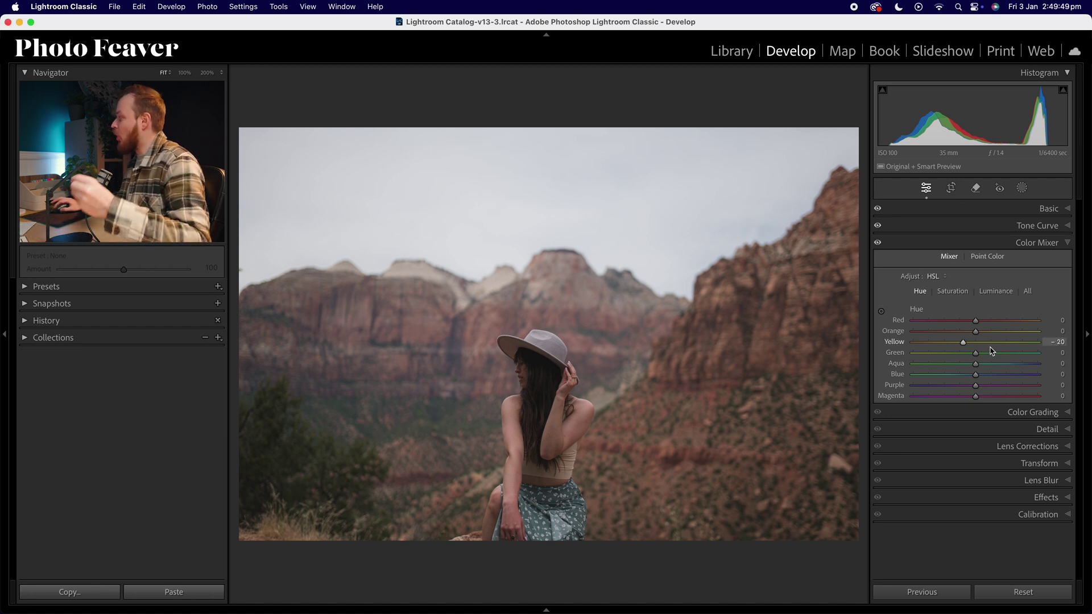
pyautogui.click(1061, 352)
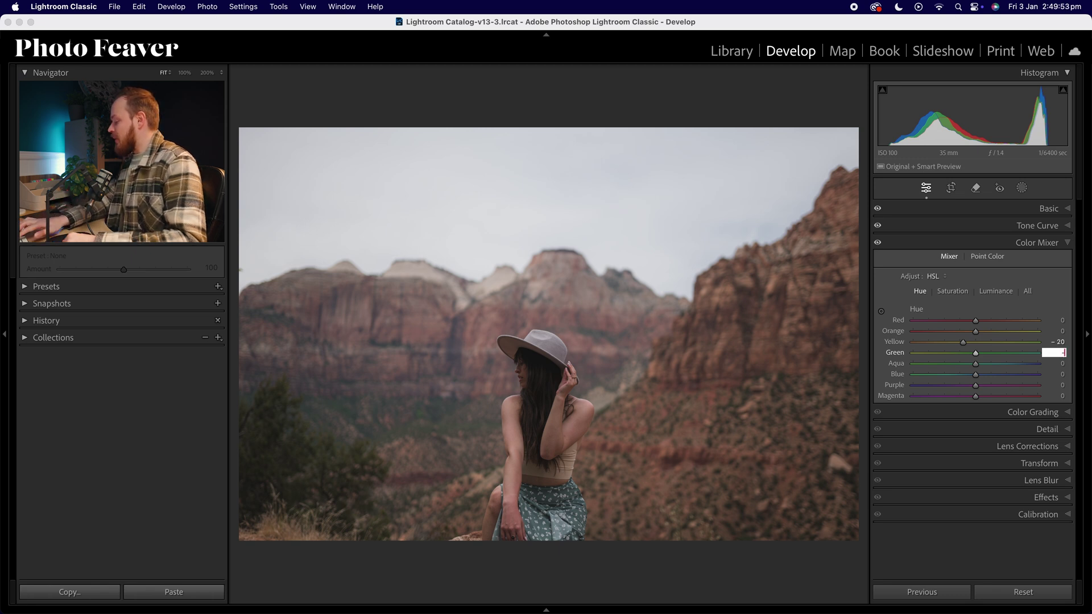
pyautogui.write('-45')
pyautogui.press('Return')
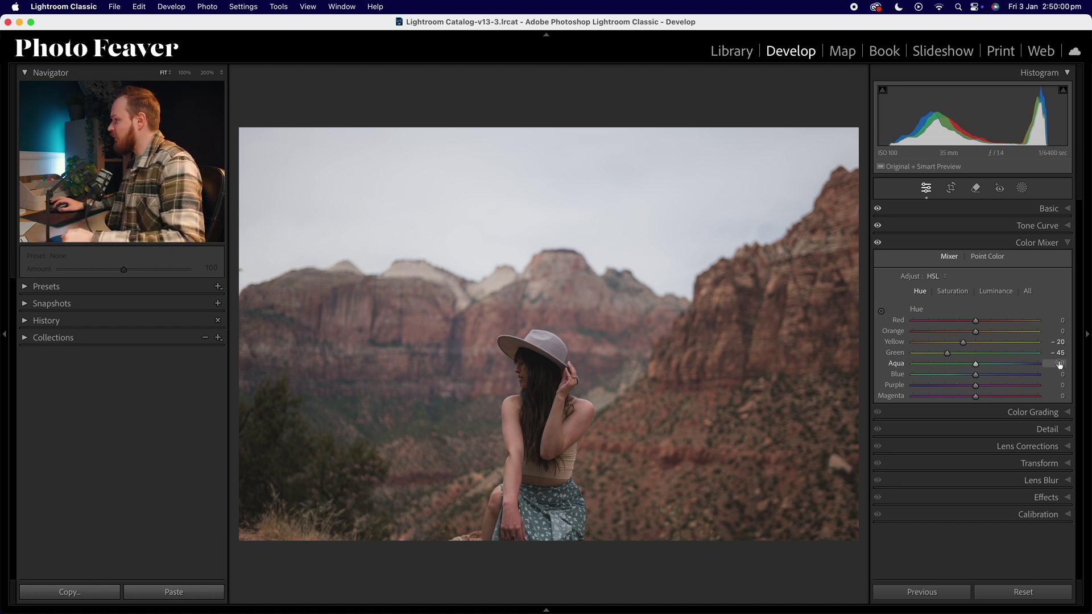
pyautogui.click(1059, 375)
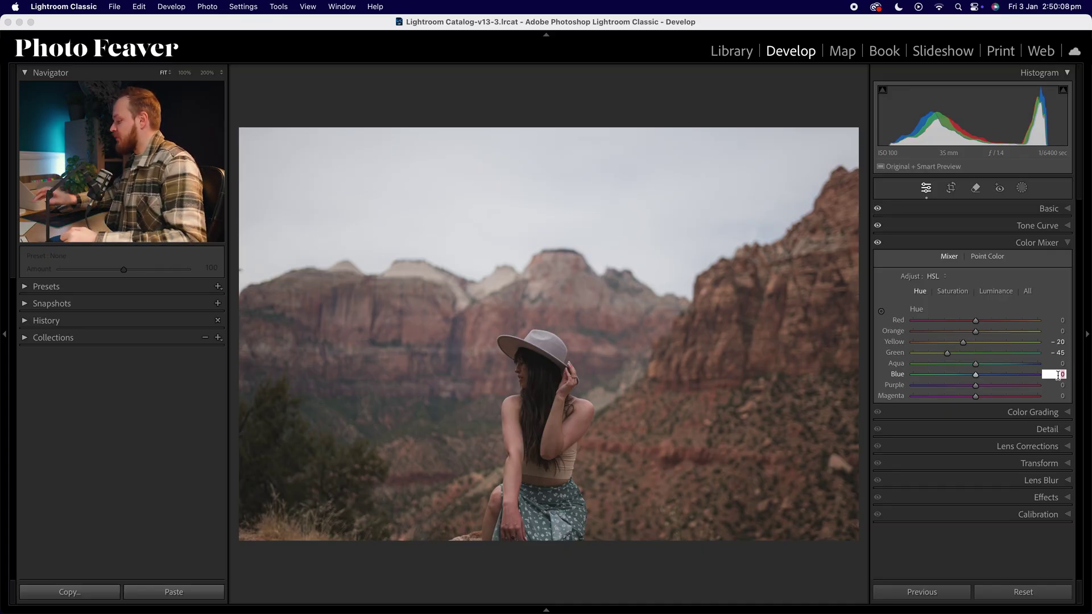
pyautogui.write('-10')
pyautogui.press('Return')
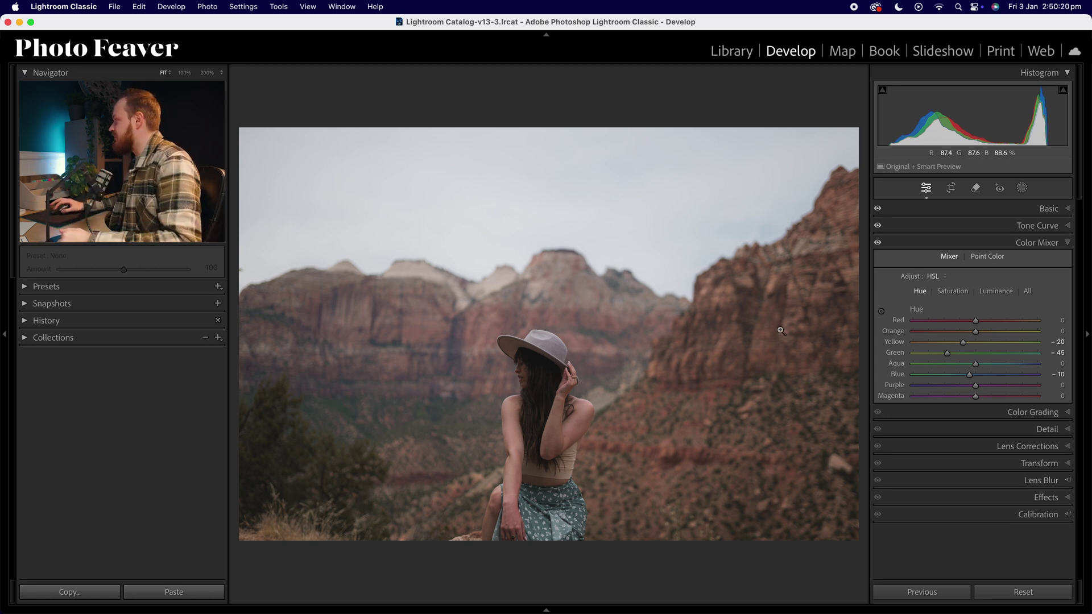
# Set the color mixer's saturation to -20 for each of red, orange, yellow and green.
pyautogui.click(959, 295)
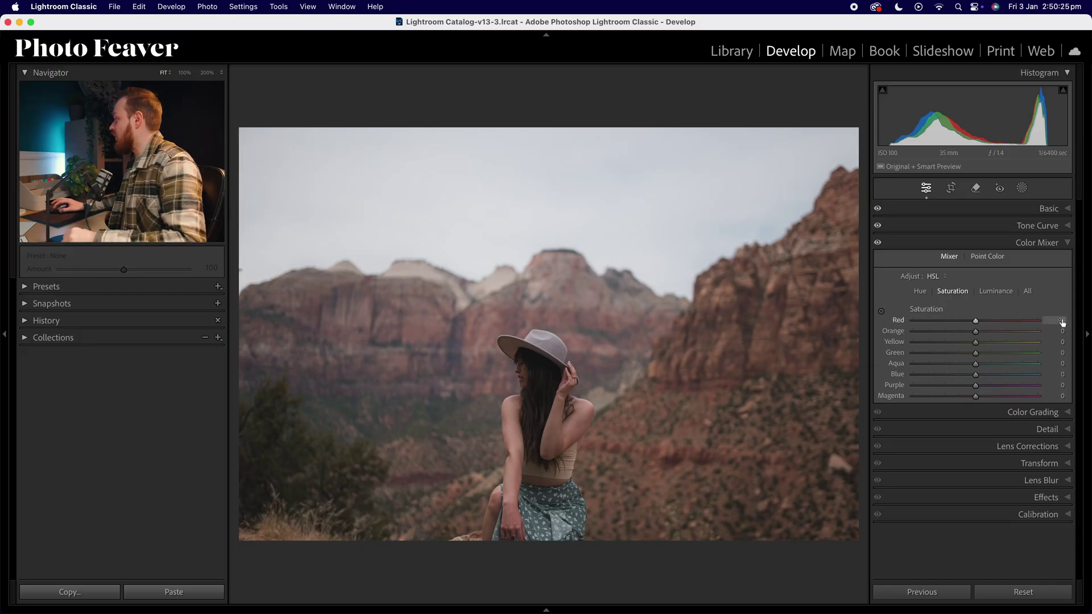
pyautogui.click(1062, 321)
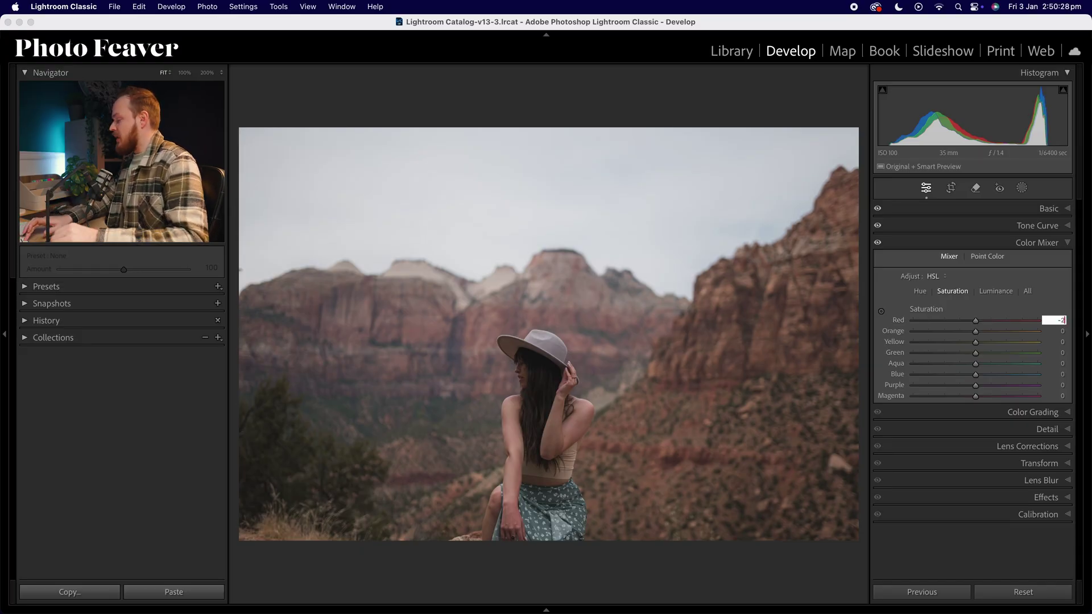
pyautogui.press('Tab')
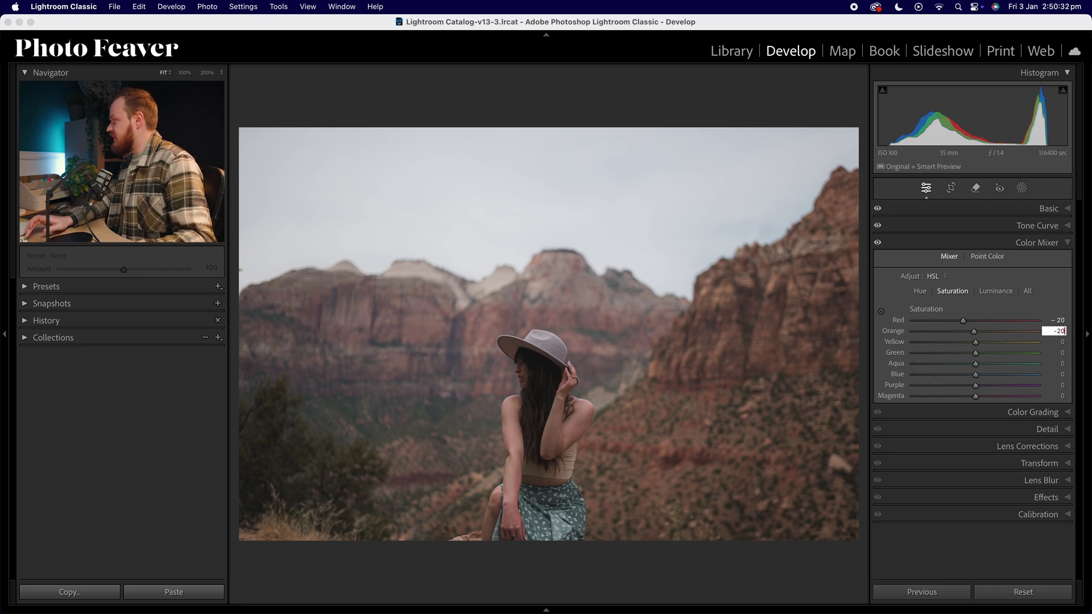
pyautogui.press('Tab')
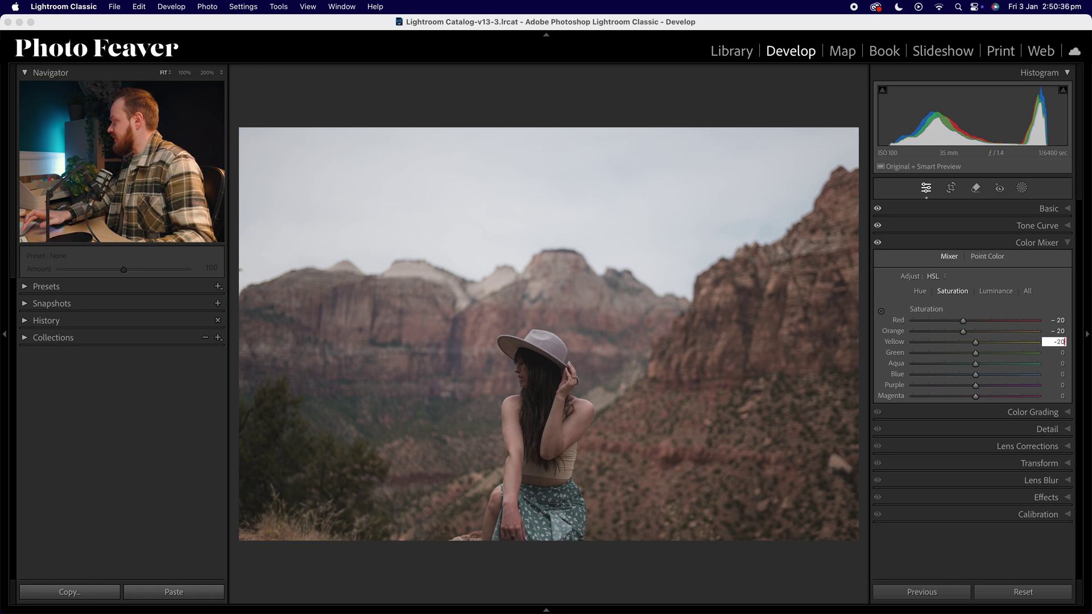
pyautogui.press('Tab')
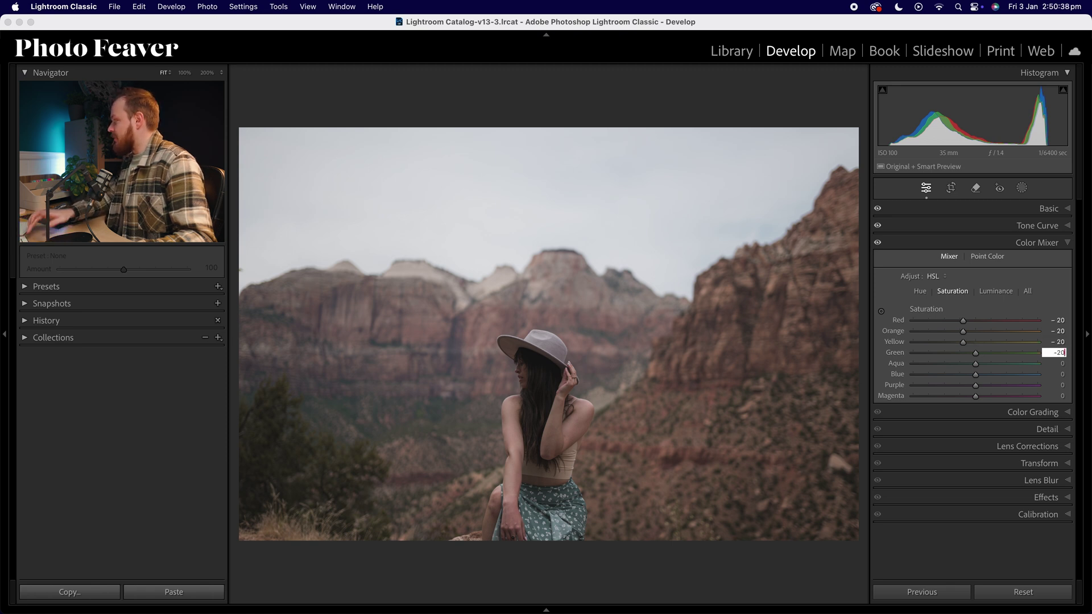
pyautogui.press('Tab')
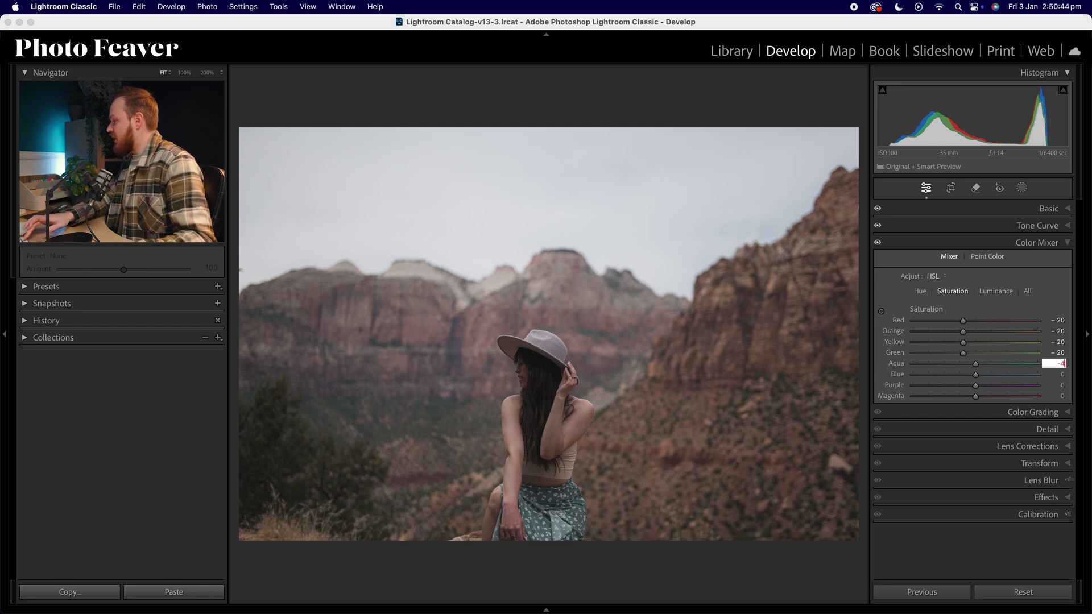
# Set the saturation to -40 for aqua, -30 for blue, and -20 for both purple and magenta.
pyautogui.press('Tab')
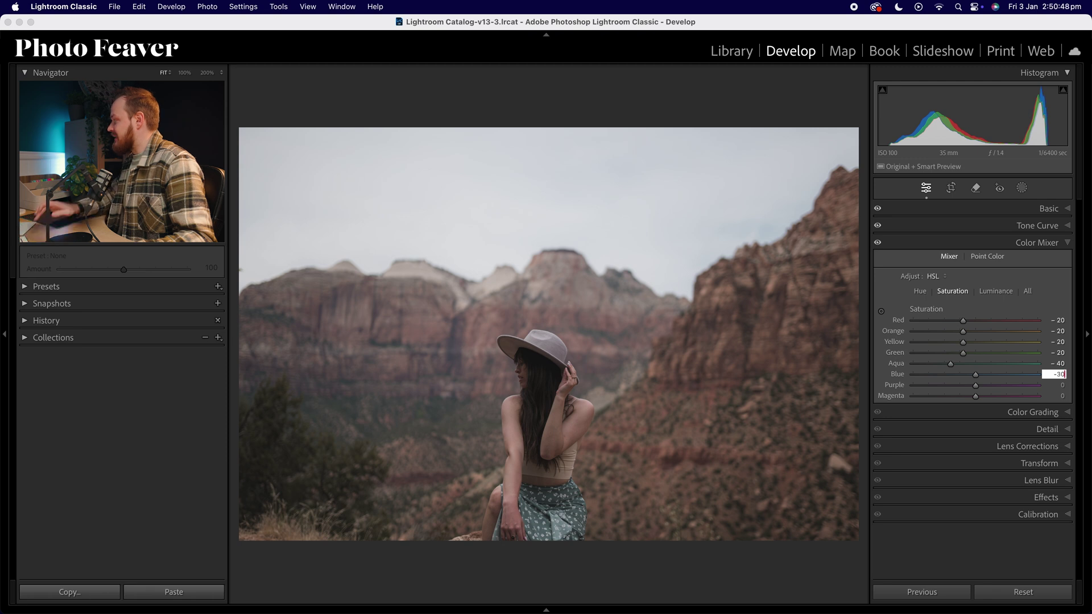
pyautogui.press('Tab')
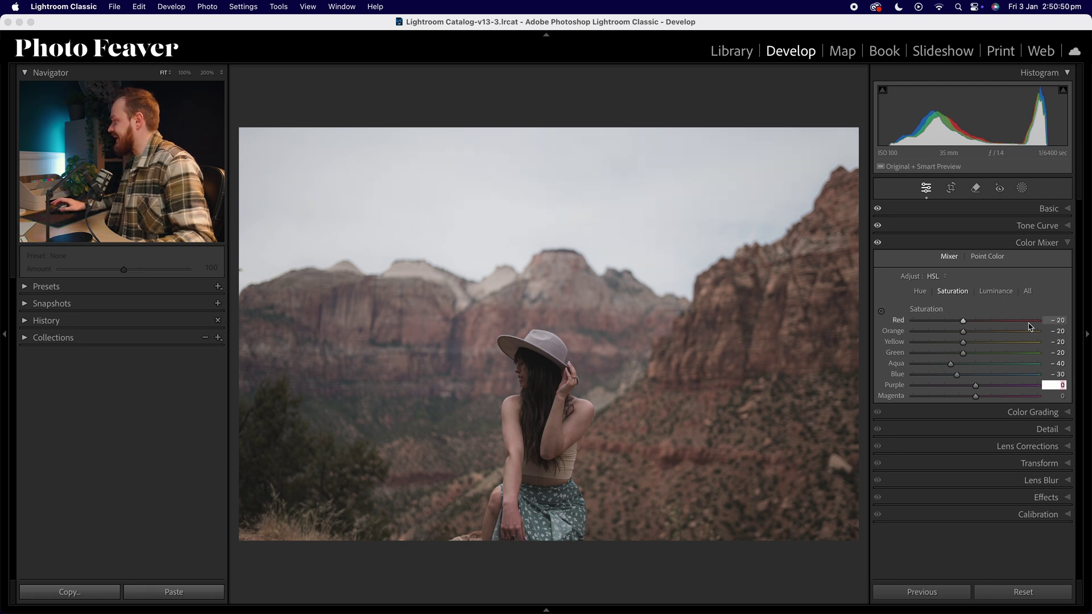
pyautogui.write('-20')
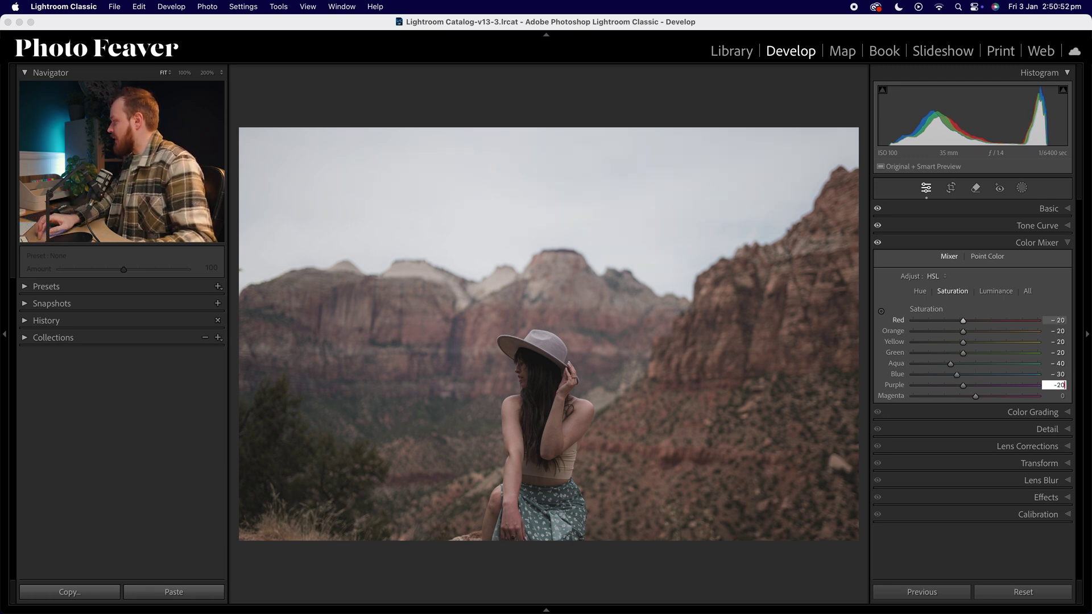
pyautogui.press('Tab')
pyautogui.write('-20')
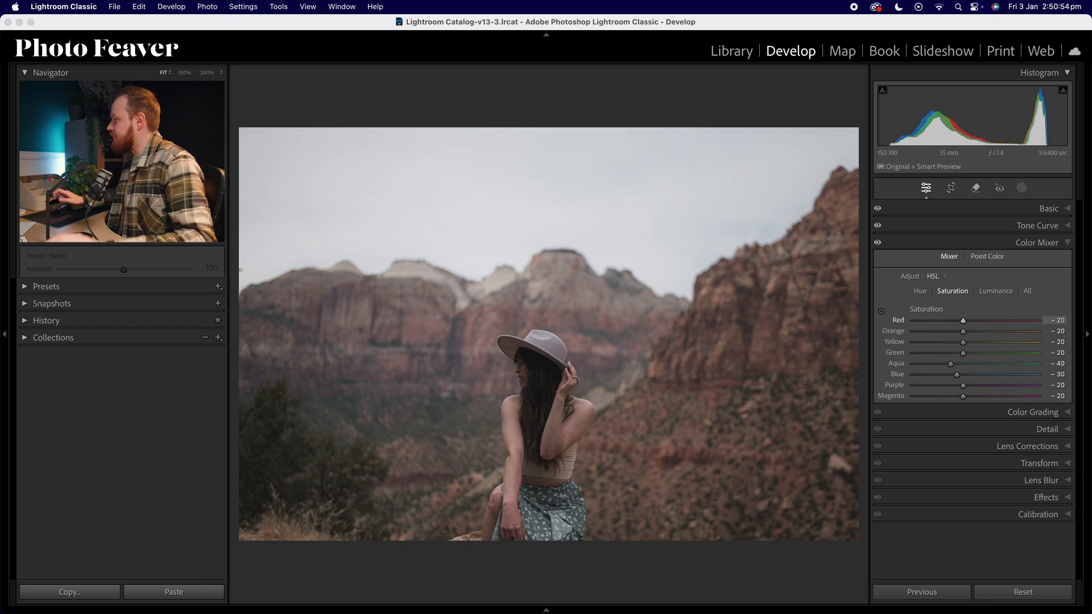
pyautogui.press('Return')
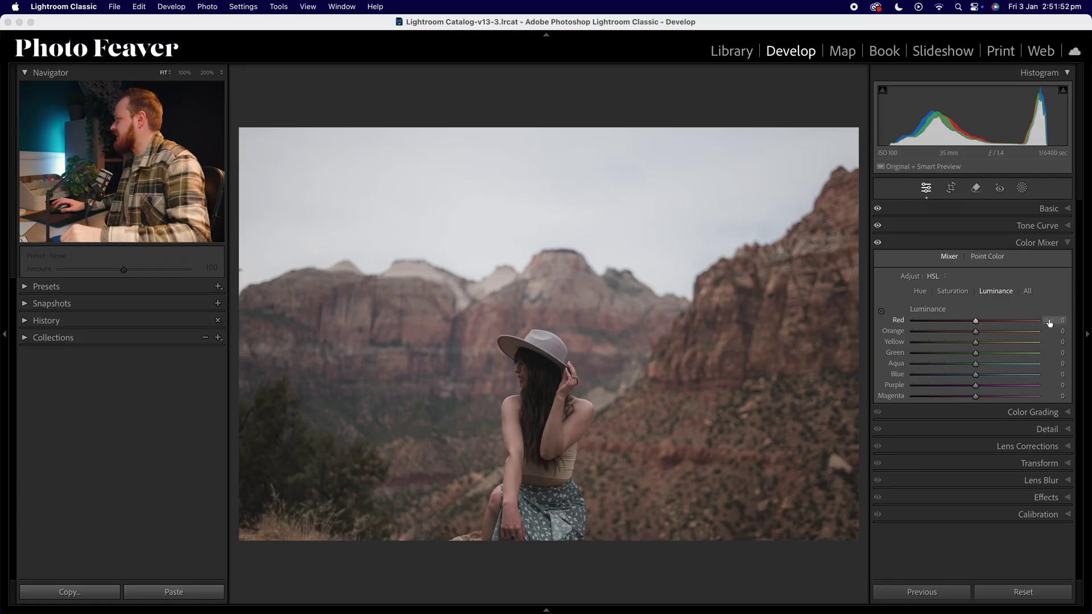
# Set the color mixer's luminance to +30 for red and orange and +10 for yellow.
pyautogui.click(1053, 321)
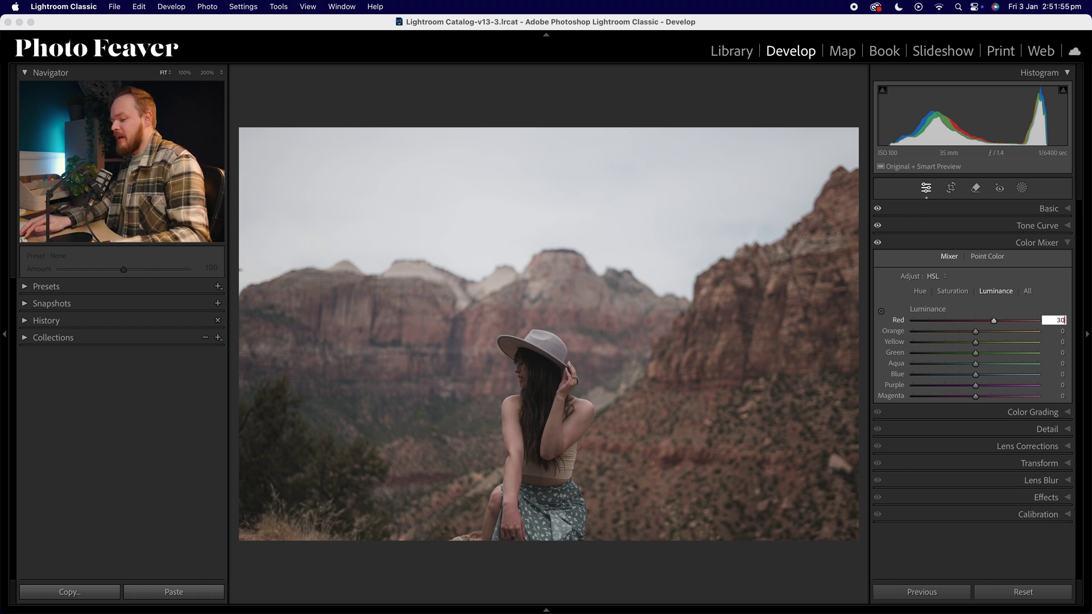
pyautogui.press('Tab')
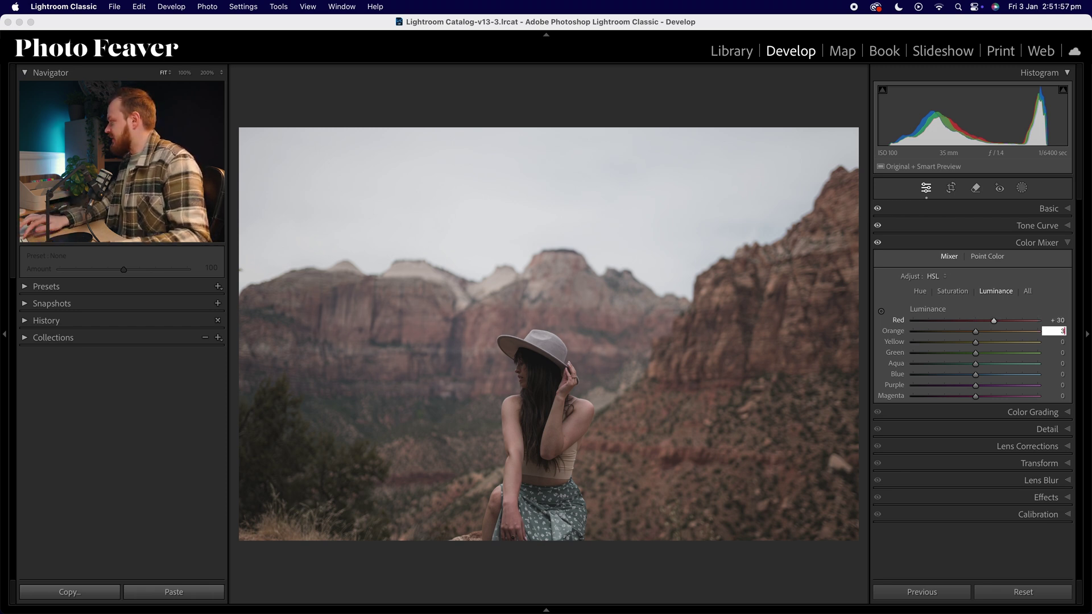
pyautogui.press('Tab')
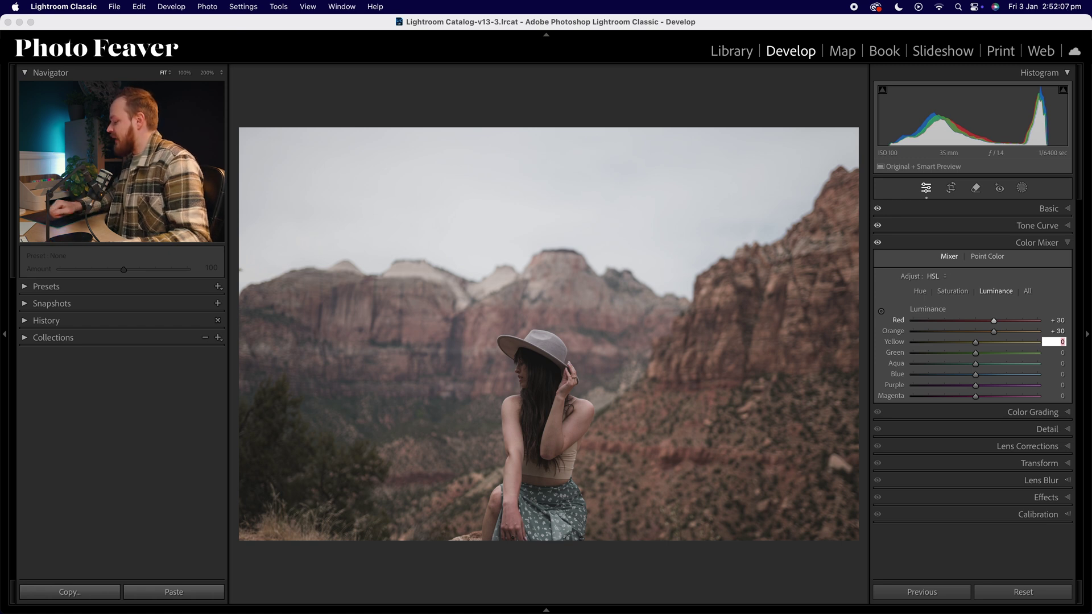
pyautogui.press('Tab')
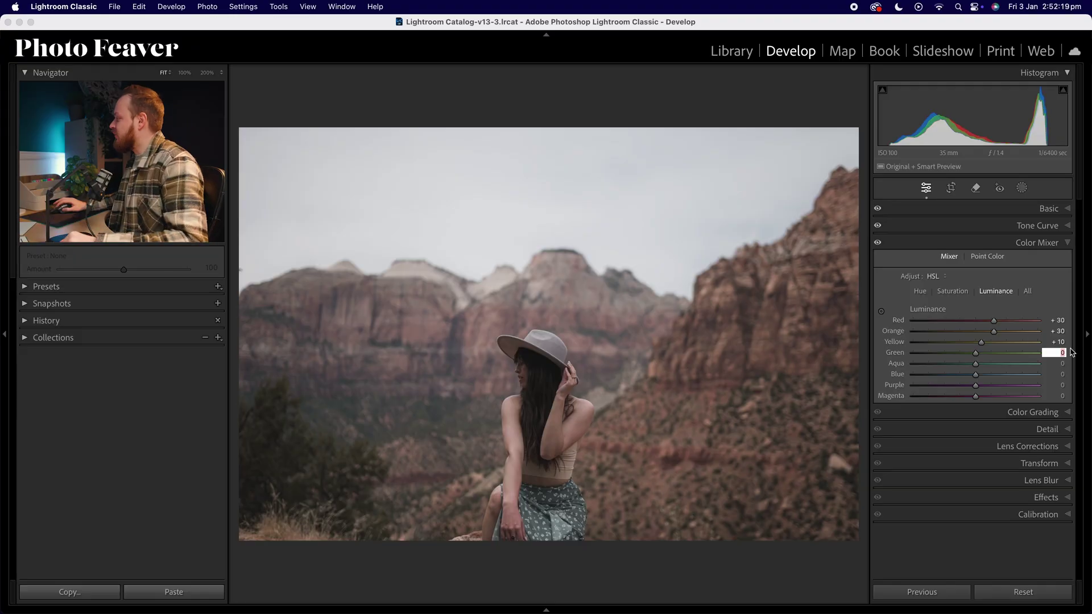
# Set the luminance to +15 for aqua, +10 for blue, and +20 for both purple and magenta.
pyautogui.press('Tab')
pyautogui.click(1063, 364)
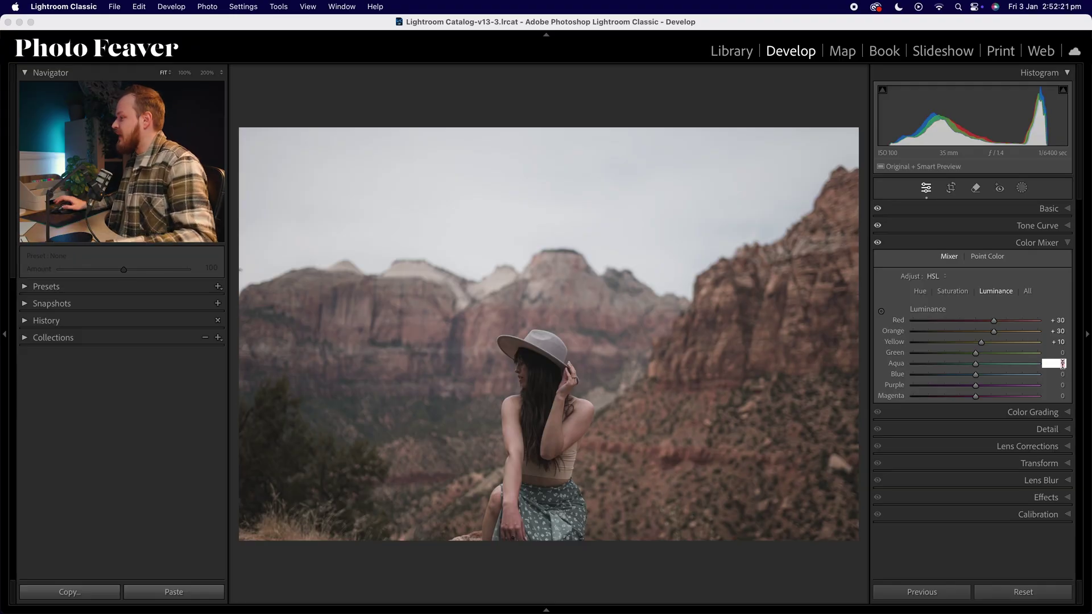
pyautogui.write('15')
pyautogui.press('Tab')
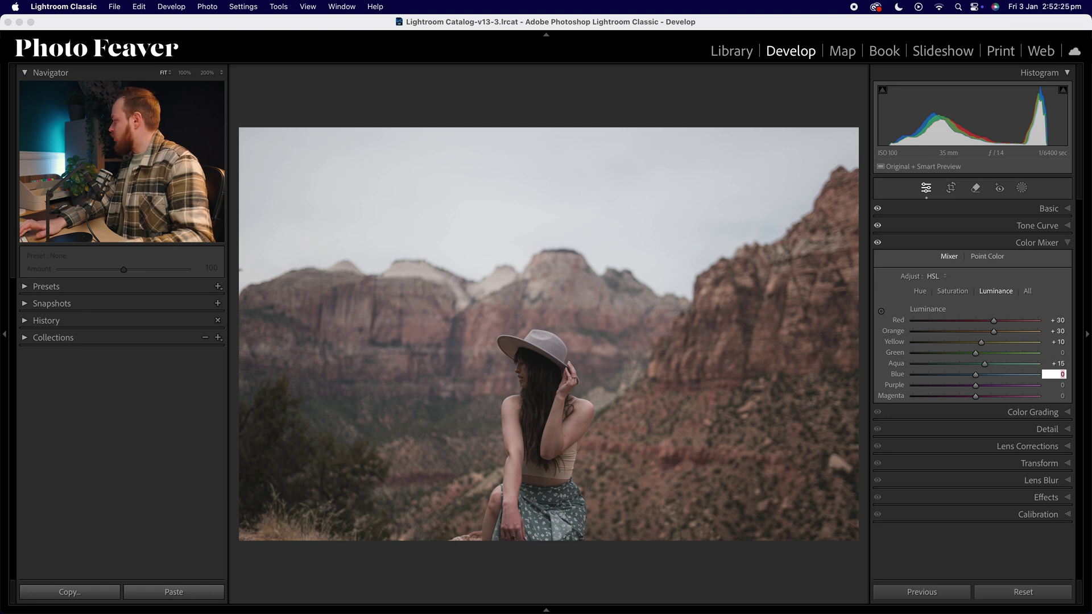
pyautogui.write('10')
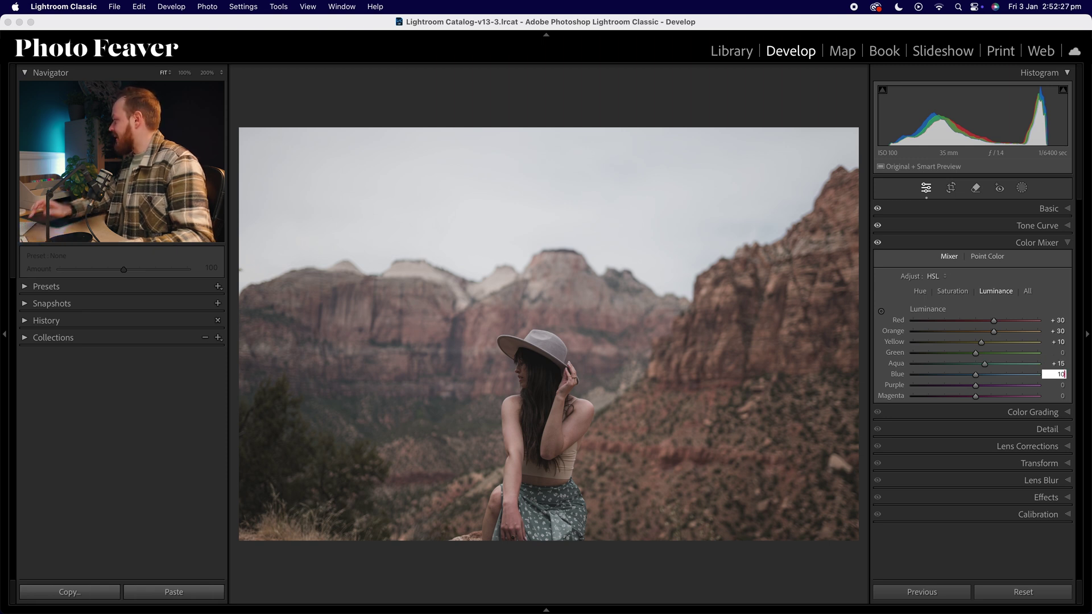
pyautogui.press('Tab')
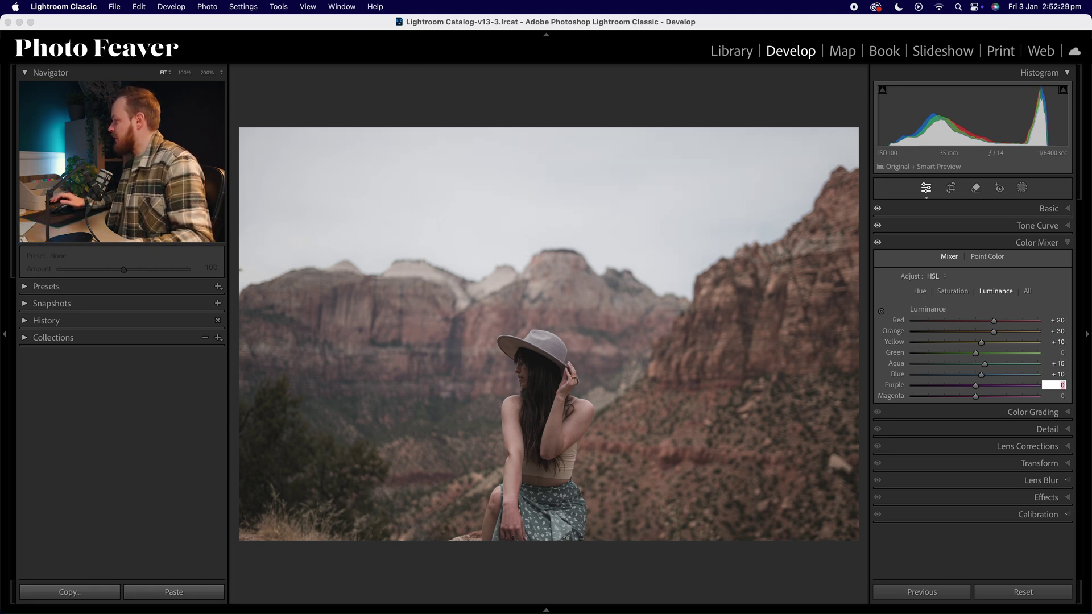
pyautogui.write('20')
pyautogui.press('Tab')
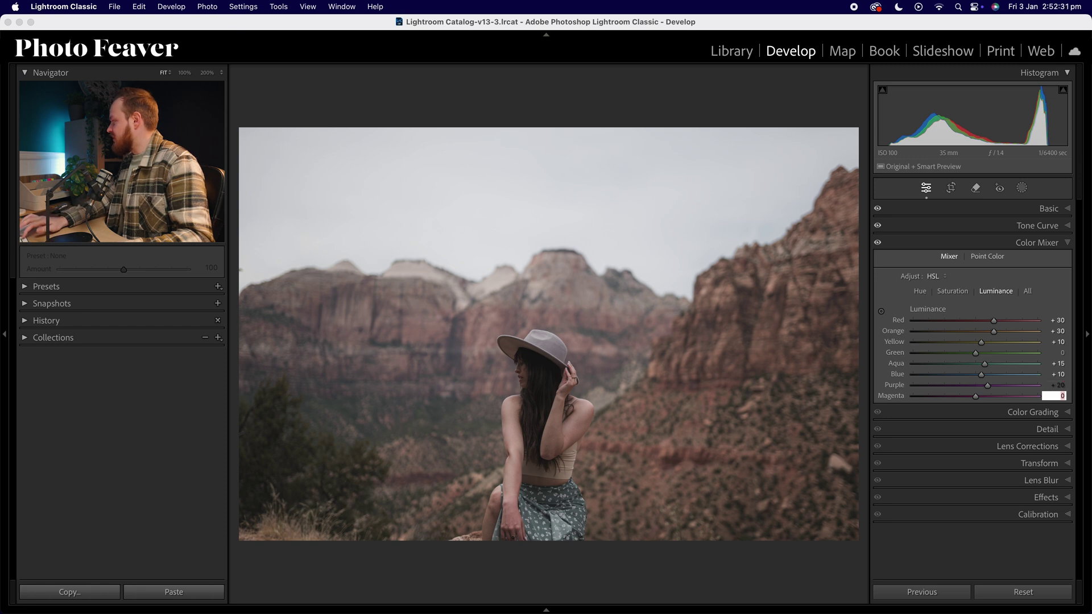
pyautogui.press('Return')
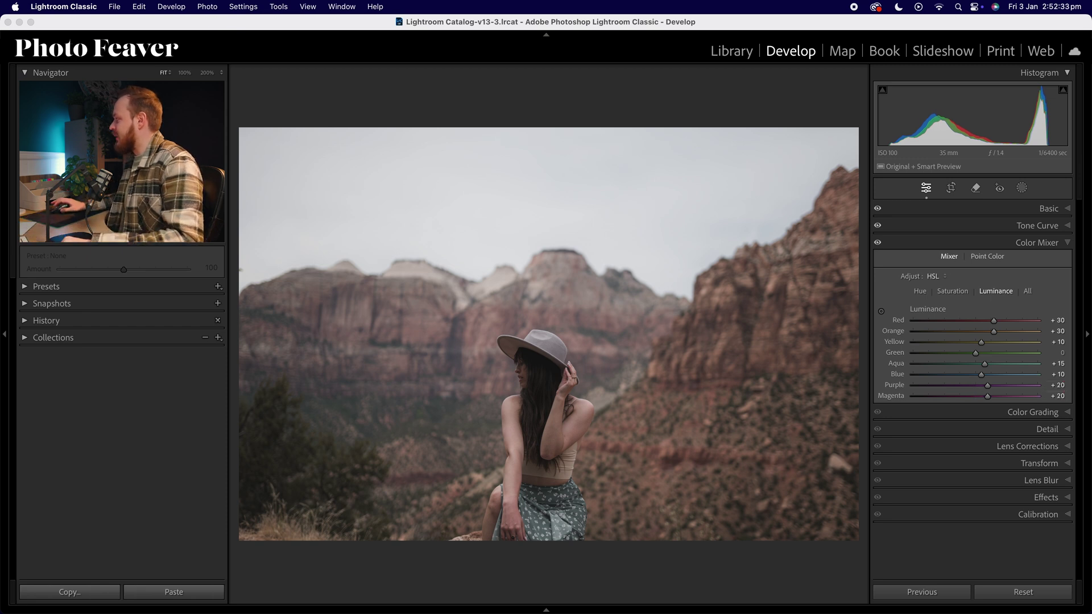
# Review the hue, saturation and luminance adjustments and compare the photo with and without the color mixer's effect.
pyautogui.click(921, 291)
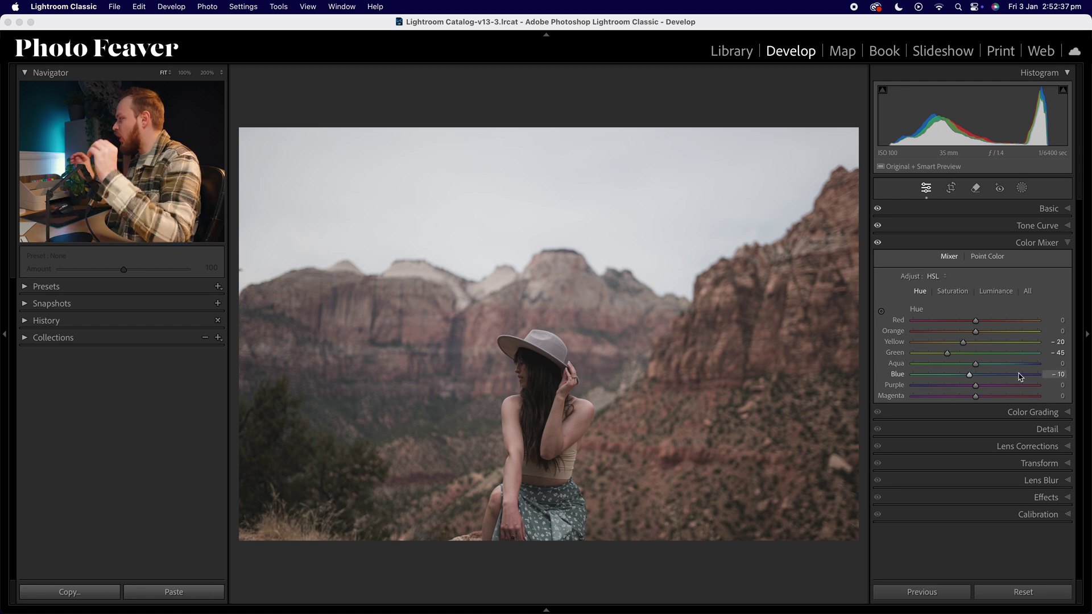
pyautogui.click(953, 291)
pyautogui.click(996, 292)
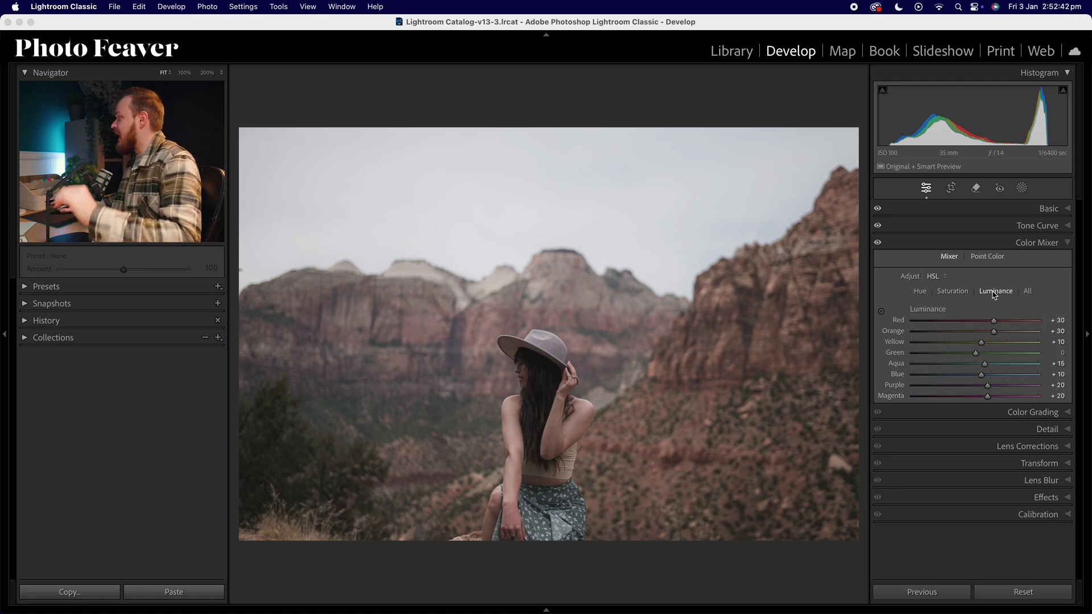
pyautogui.click(878, 245)
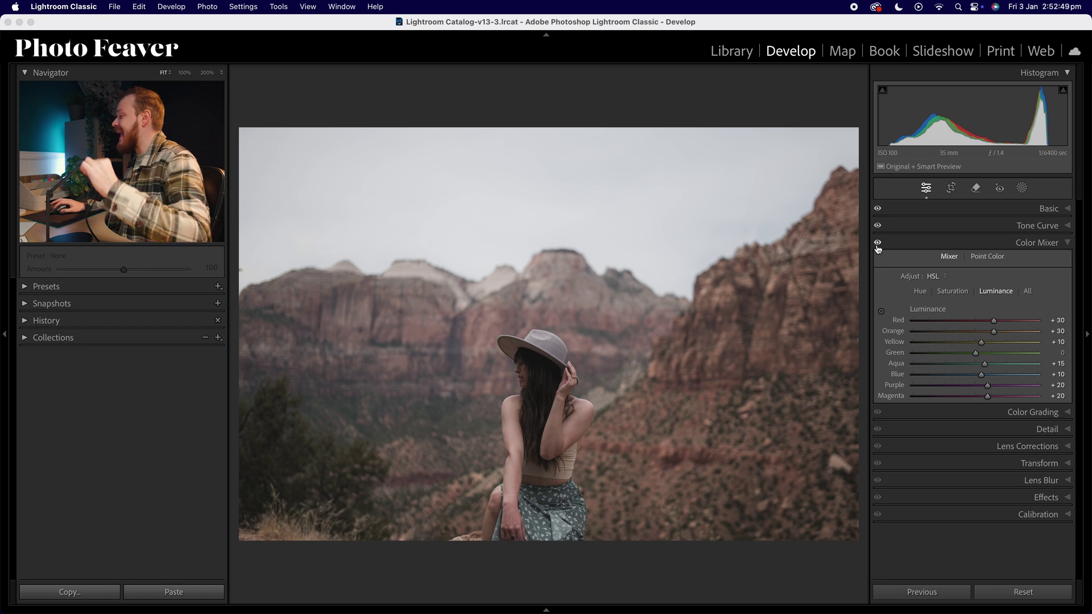
# In Color Grading, tint the shadows with a hue of 35 and a saturation of 15.
pyautogui.click(1027, 247)
pyautogui.click(1033, 261)
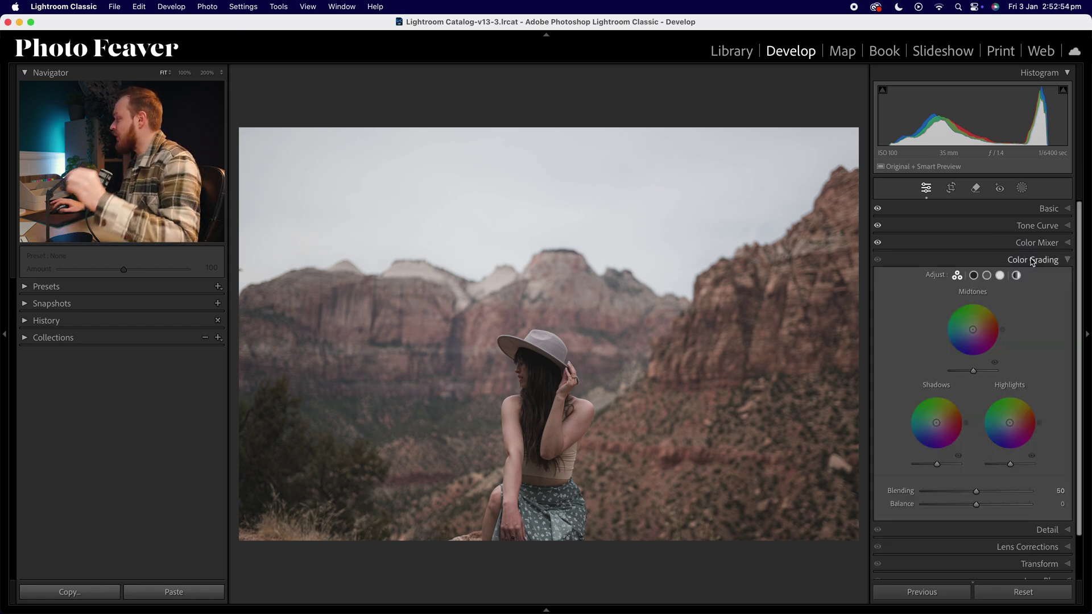
pyautogui.click(973, 276)
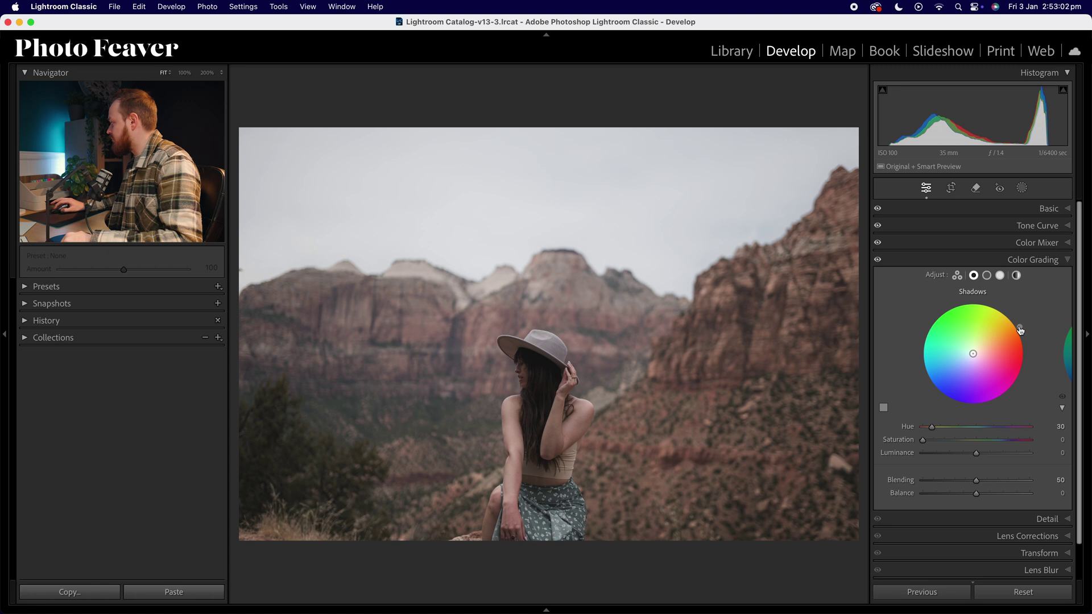
pyautogui.click(1060, 427)
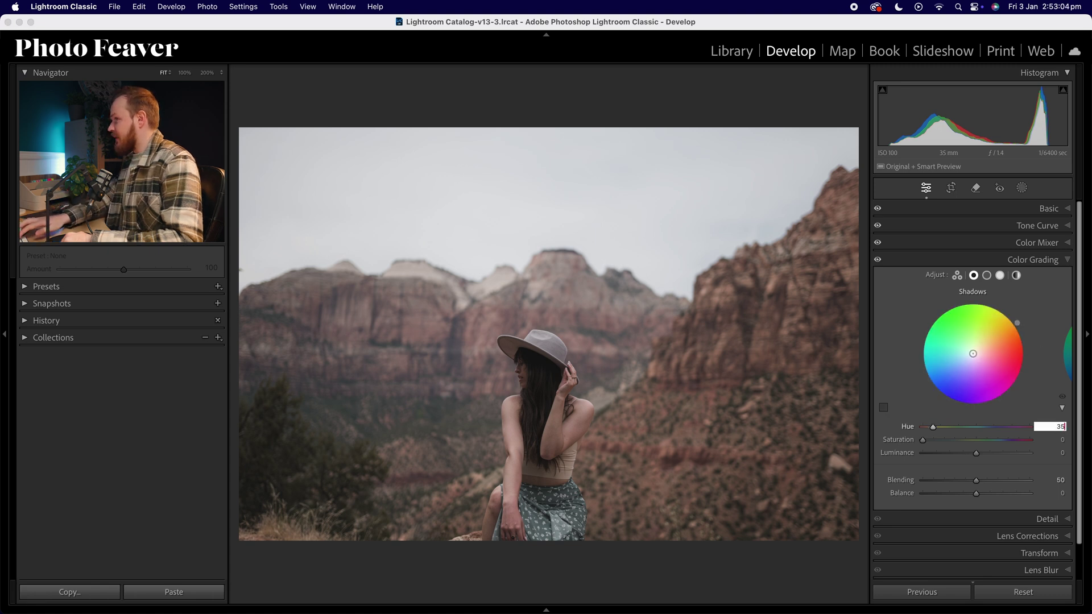
pyautogui.write('35')
pyautogui.press('Return')
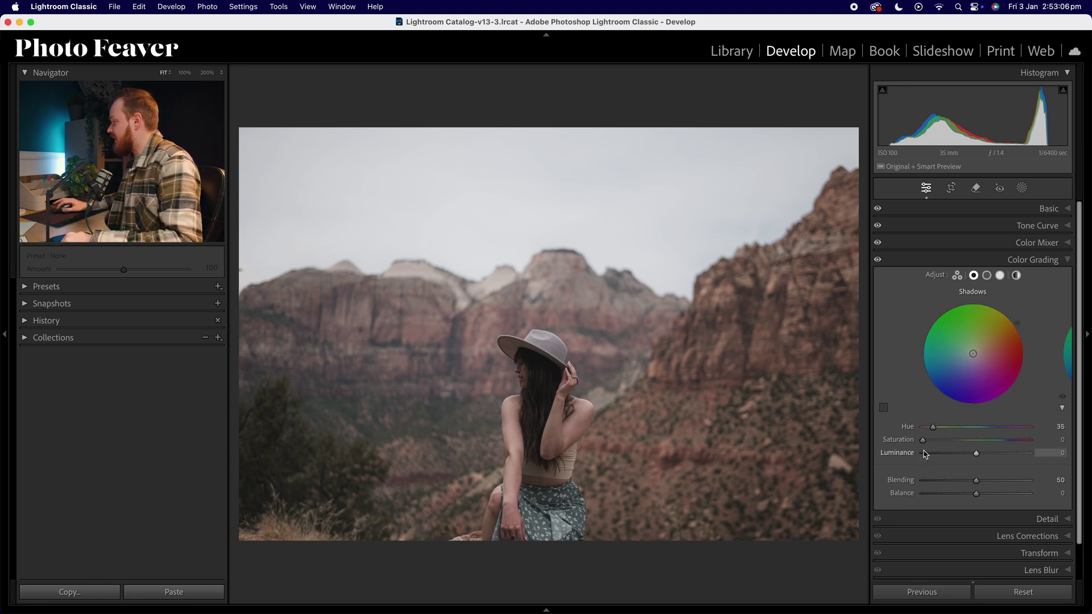
pyautogui.moveTo(922, 441); pyautogui.dragTo(926, 443)
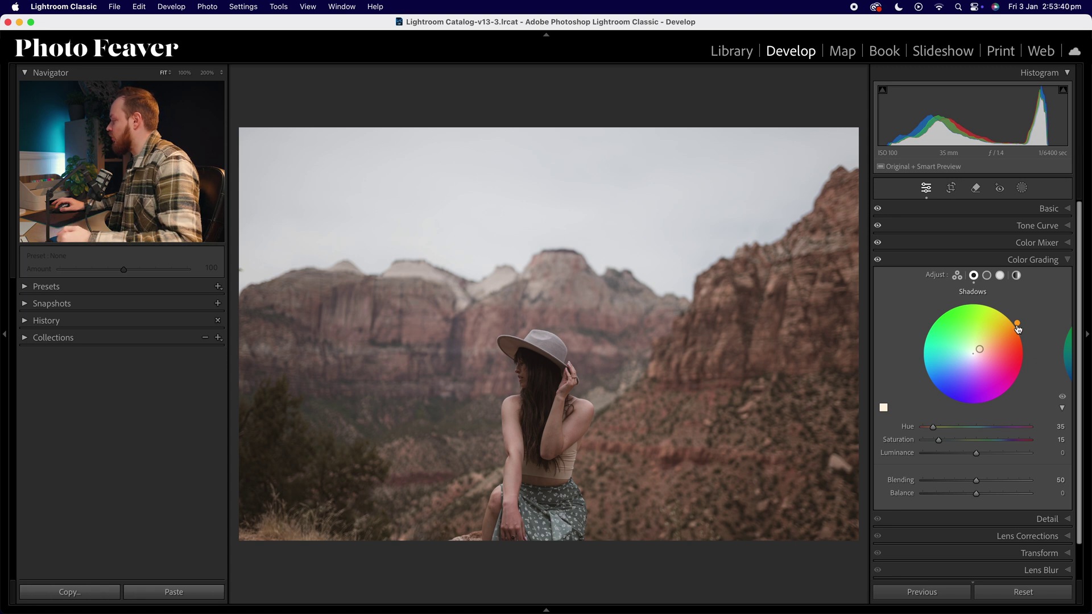
# Tint the highlights with a hue of 50 and a saturation of 10 in Color Grading, then open the Calibration settings.
pyautogui.click(1001, 275)
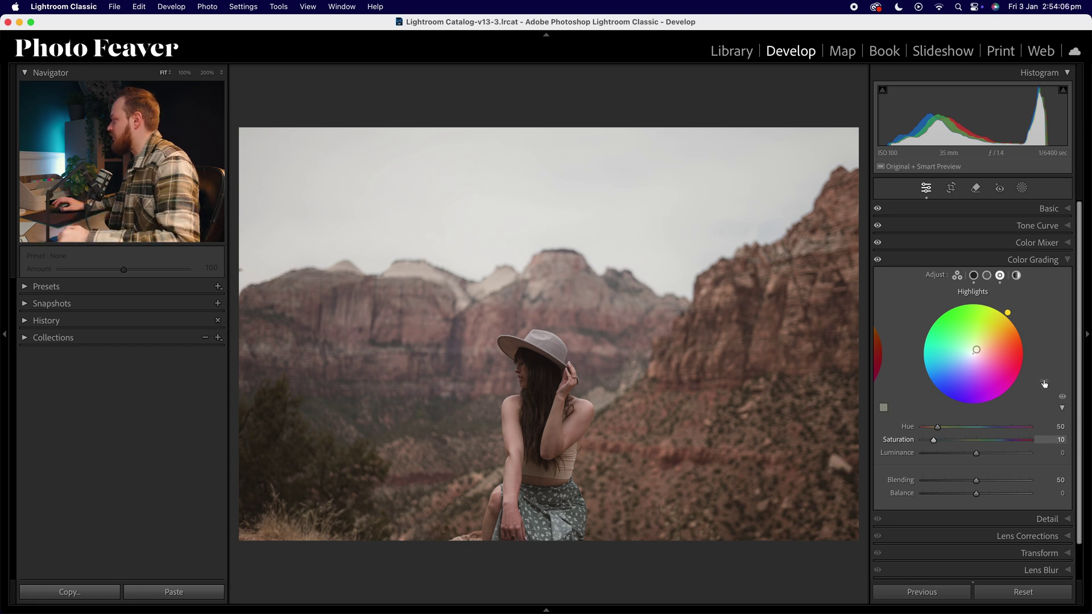
pyautogui.click(1027, 261)
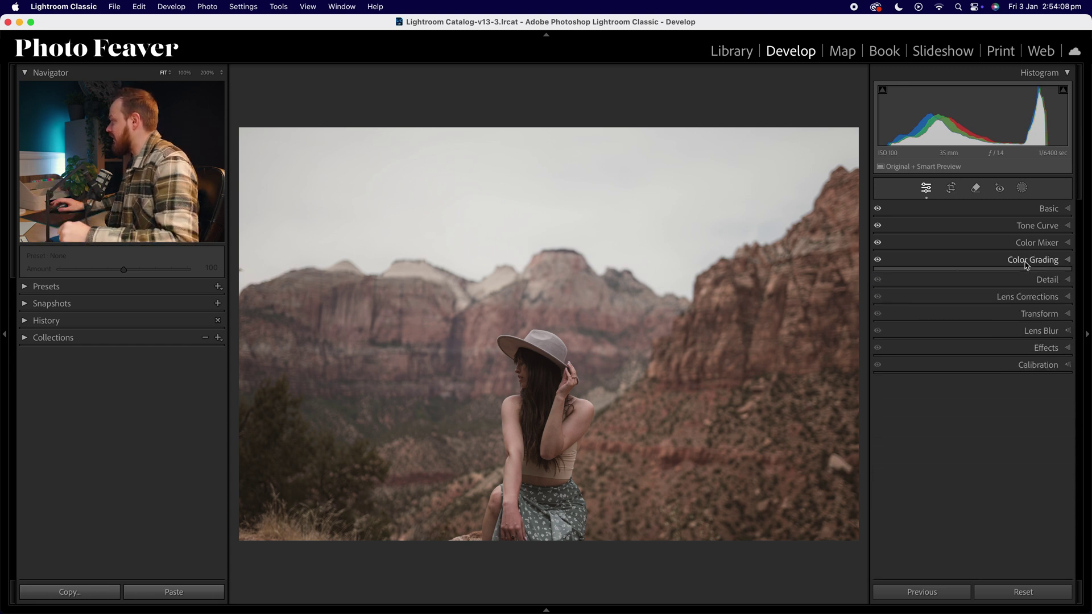
pyautogui.click(1034, 364)
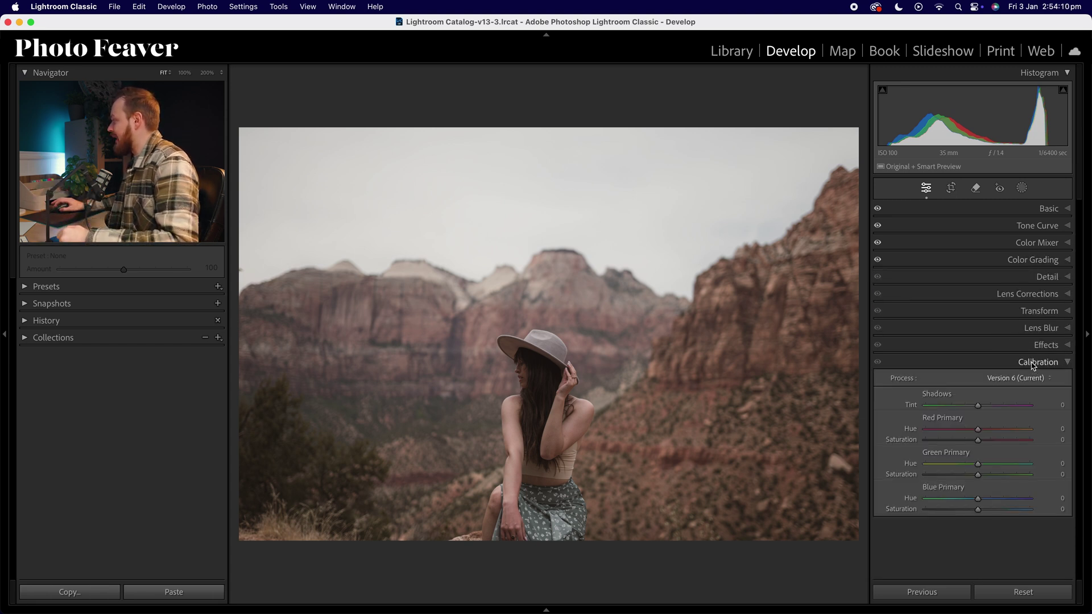
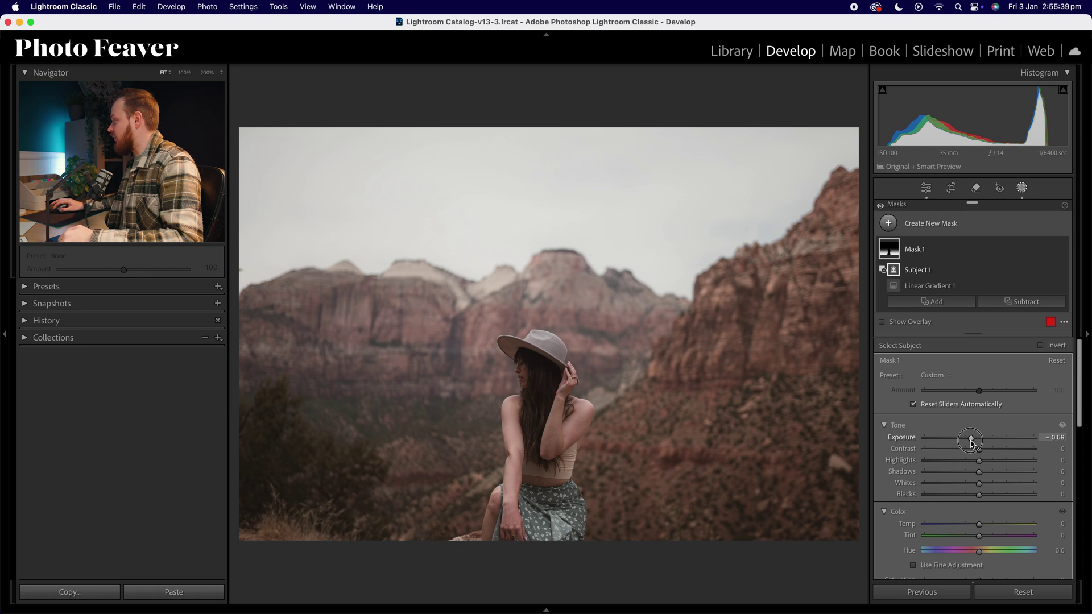
# Set the exposure to -1.00 for the foreground gradient mask that has the subject subtracted.
pyautogui.click(1042, 437)
pyautogui.write('-1')
pyautogui.press('Return')
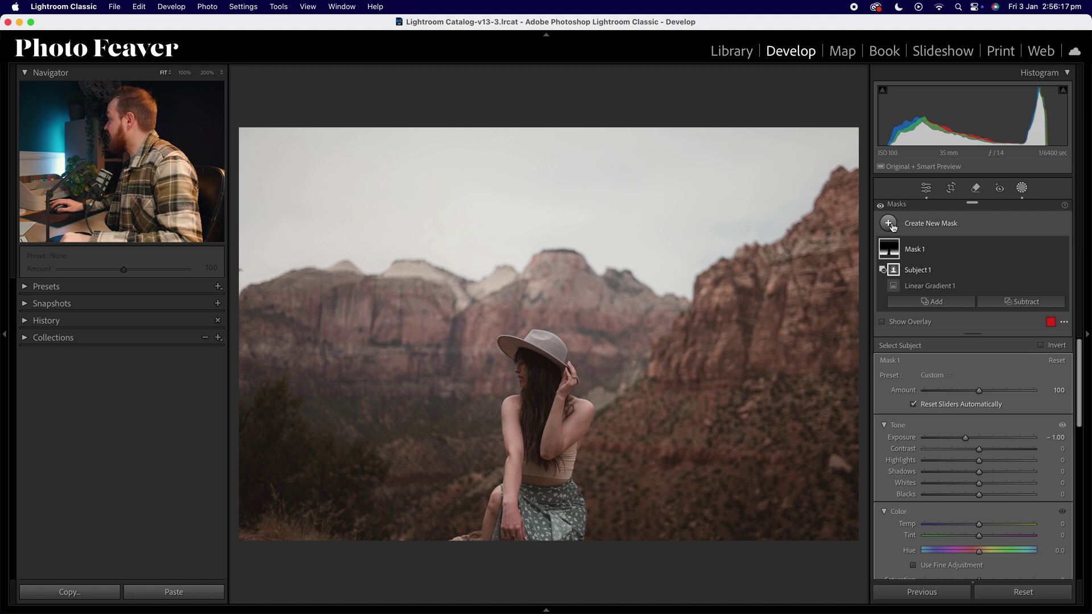
# Add a linear gradient mask from the photo's upper edge down to the hat brim and set its exposure to 1.00.
pyautogui.click(889, 224)
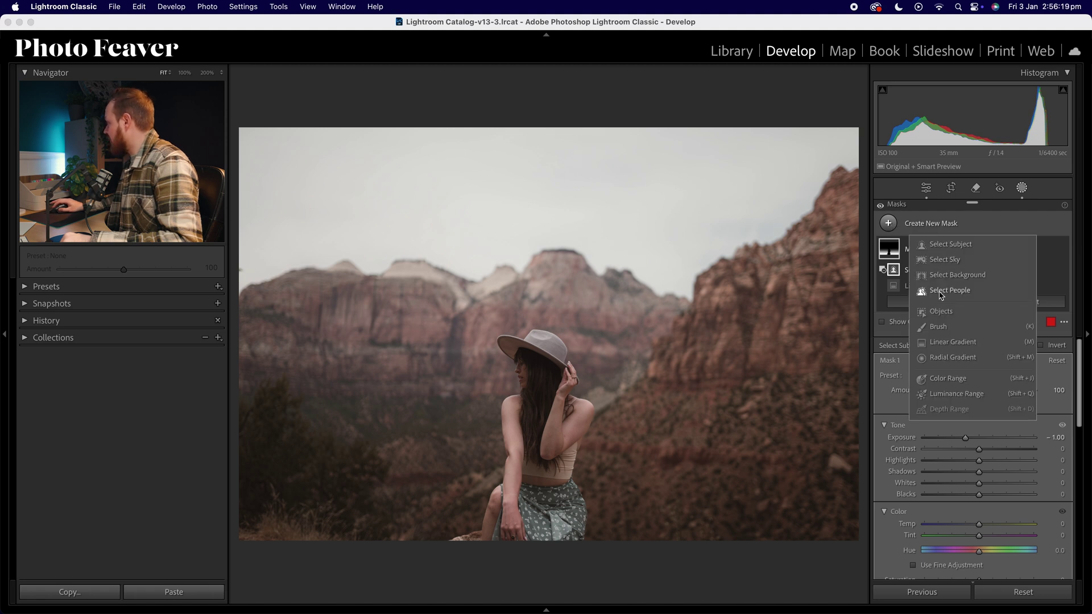
pyautogui.click(945, 344)
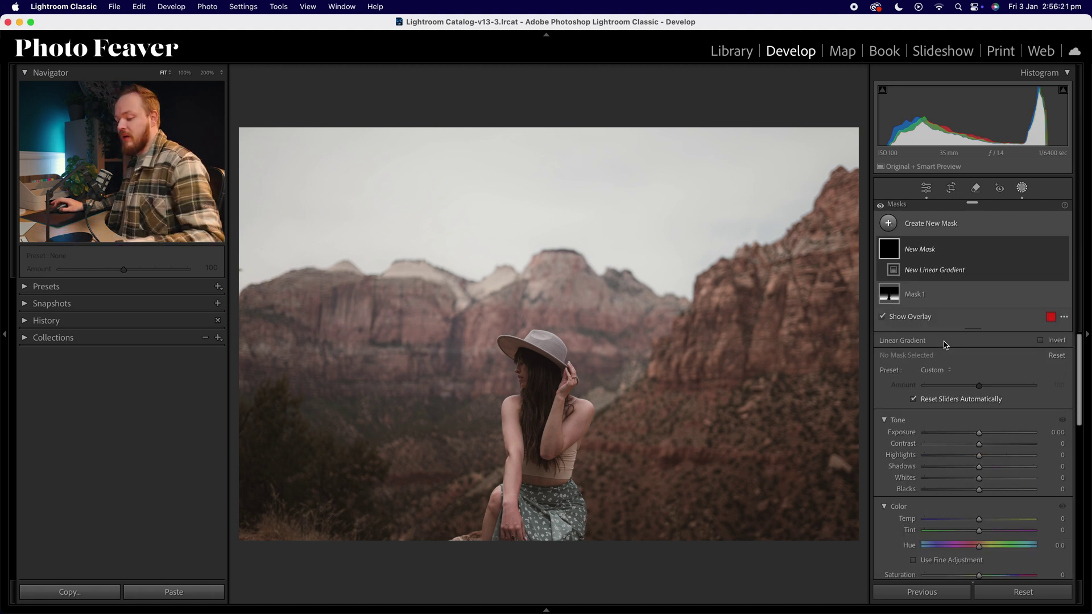
pyautogui.moveTo(644, 135); pyautogui.dragTo(672, 366)
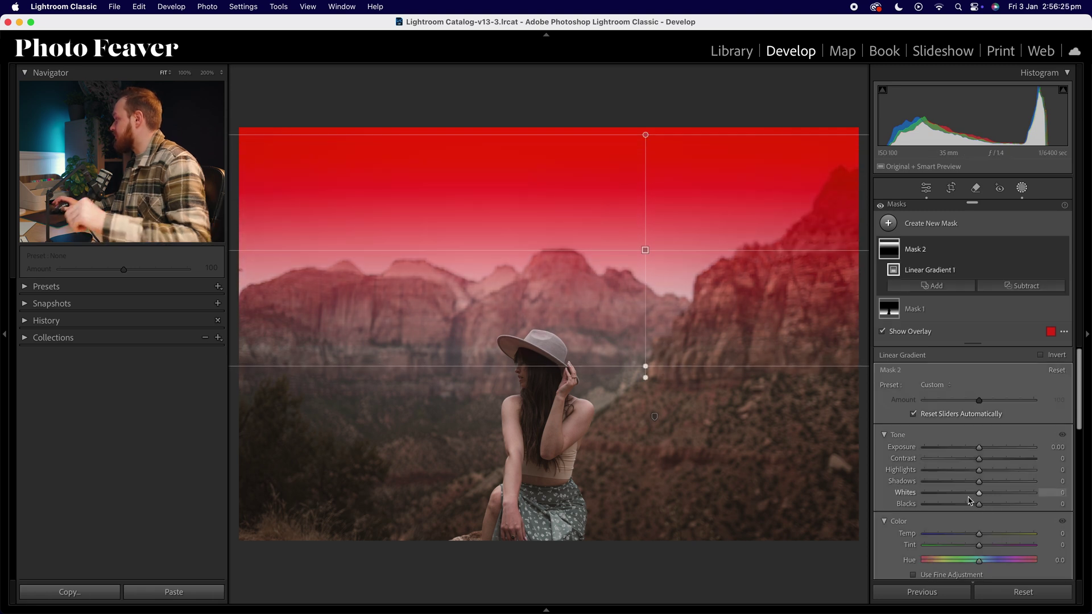
pyautogui.click(1058, 447)
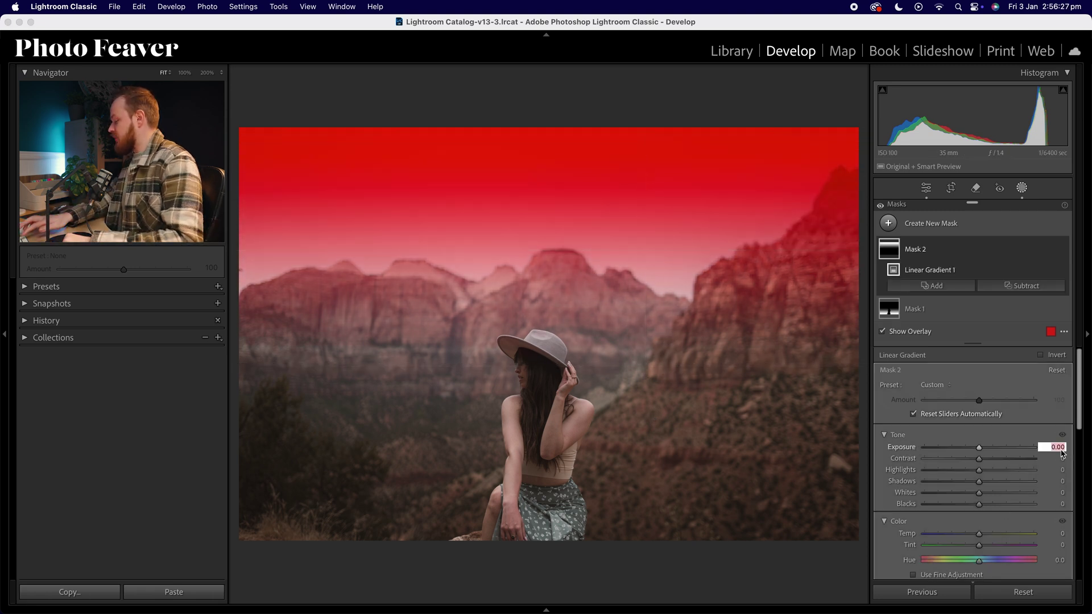
pyautogui.write('1')
pyautogui.press('Return')
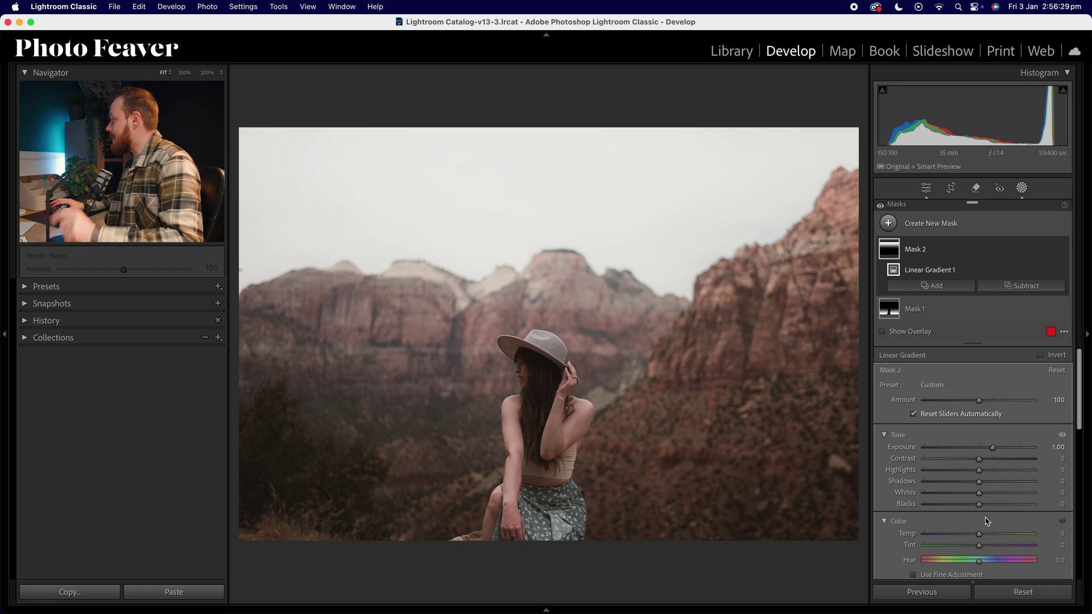
# Soften the sky gradient mask with texture -10, clarity -20 and dehaze -20.
pyautogui.scroll(-10, 978, 501)
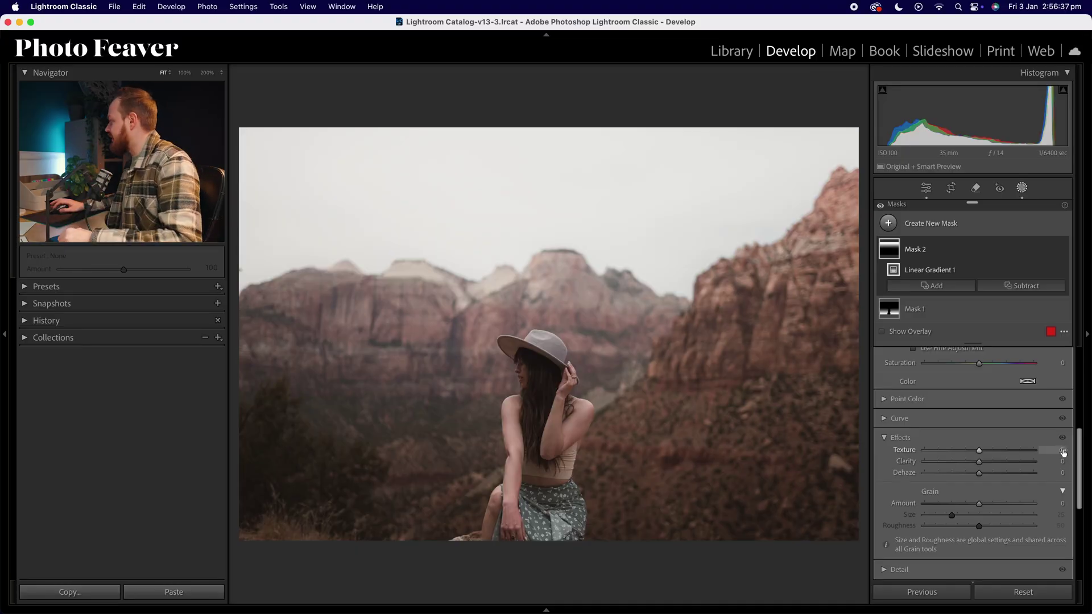
pyautogui.click(1062, 451)
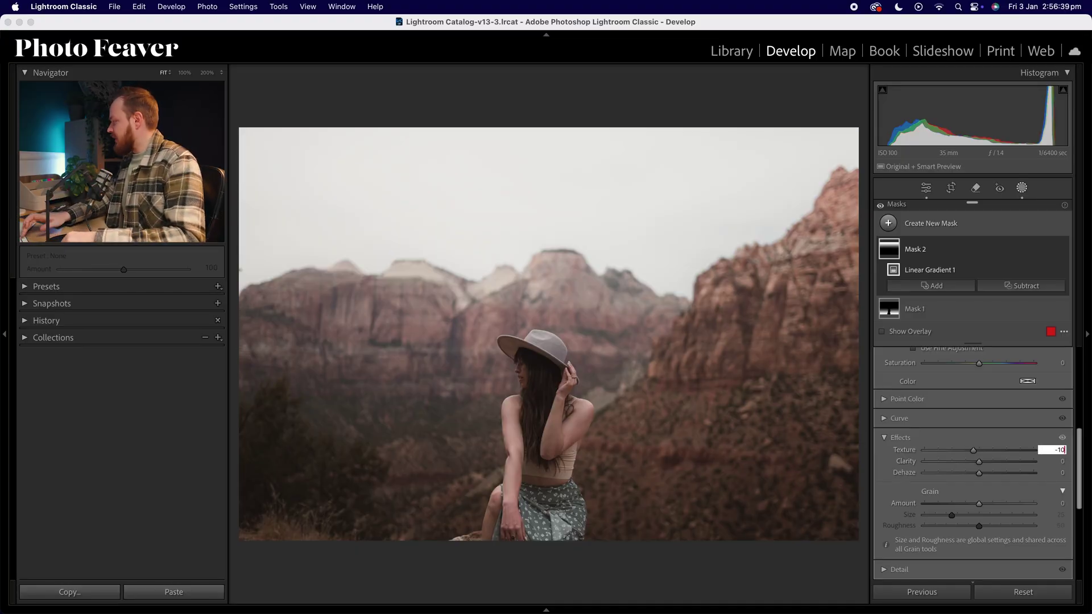
pyautogui.press('Return')
pyautogui.click(1056, 460)
pyautogui.write('-20')
pyautogui.press('Return')
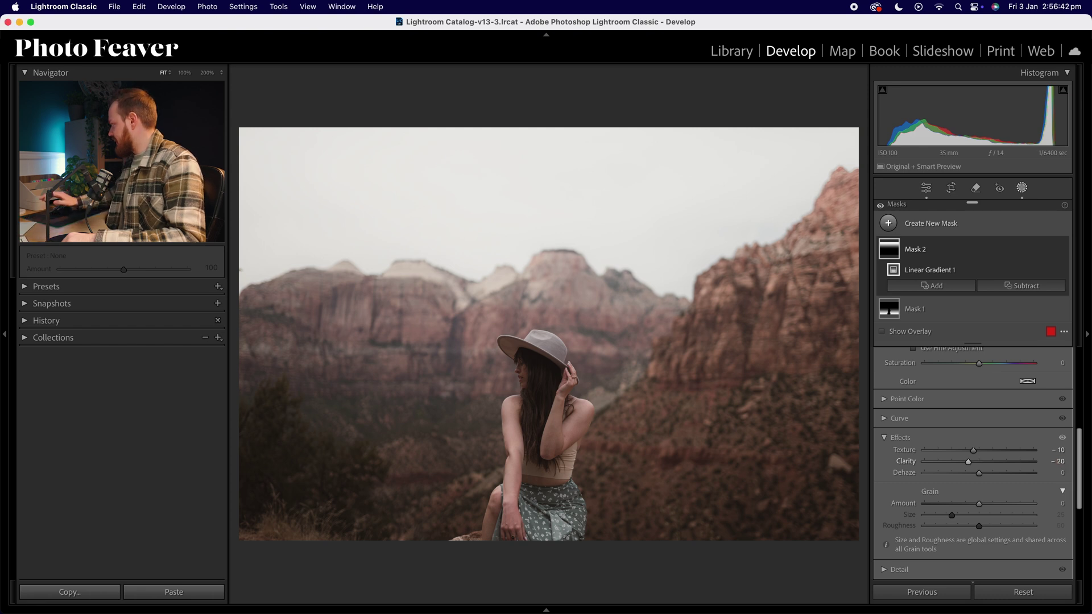
pyautogui.click(1058, 472)
pyautogui.write('- 20')
pyautogui.press('Return')
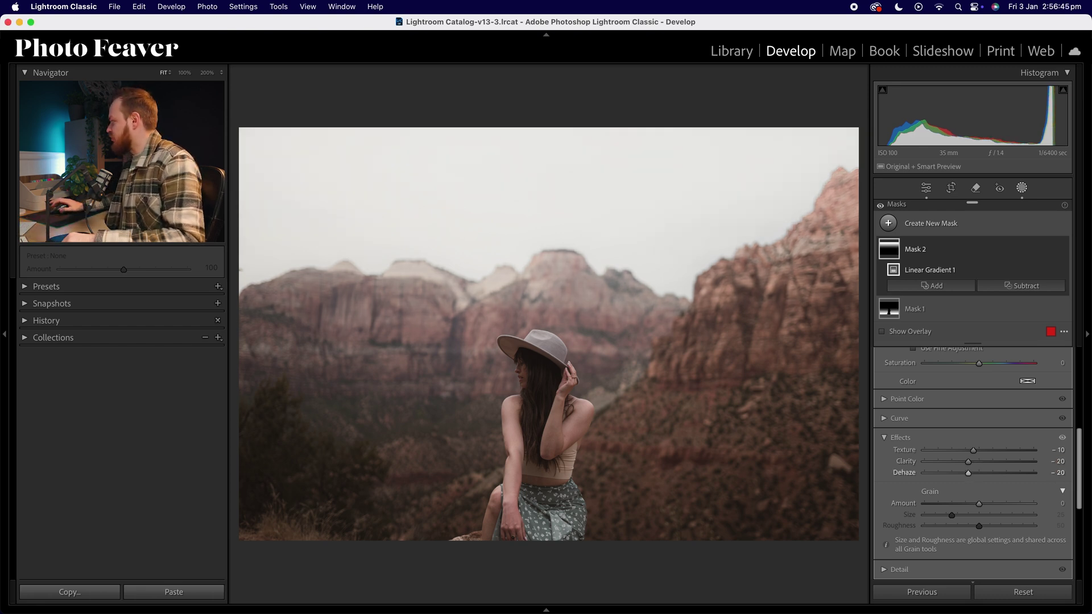
# Set the sky gradient mask's exposure to 0.50.
pyautogui.scroll(10, 1000, 468)
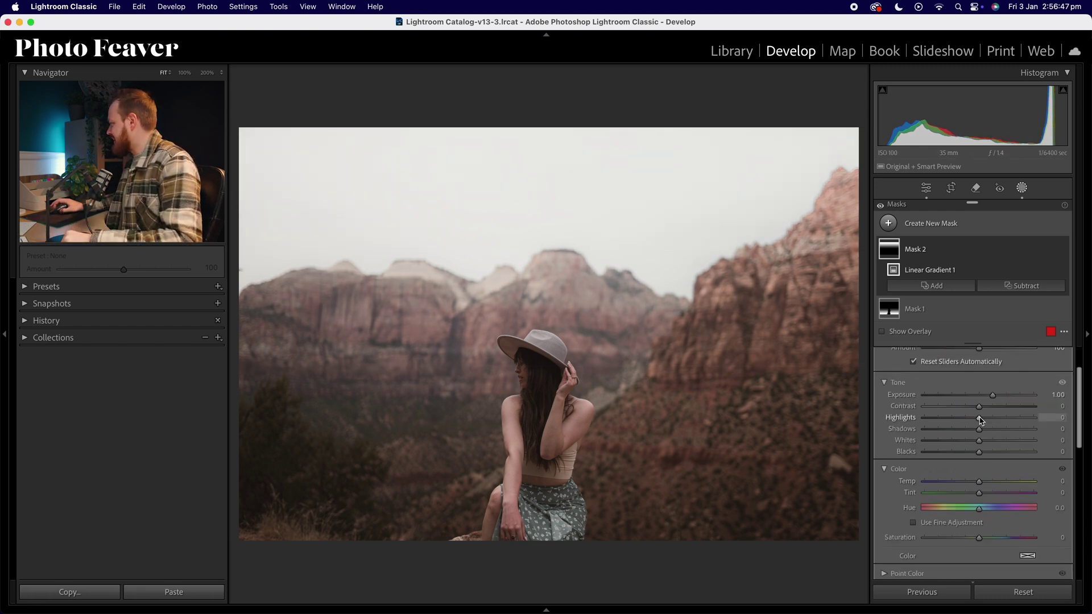
pyautogui.click(1050, 447)
pyautogui.write('0.5')
pyautogui.press('Return')
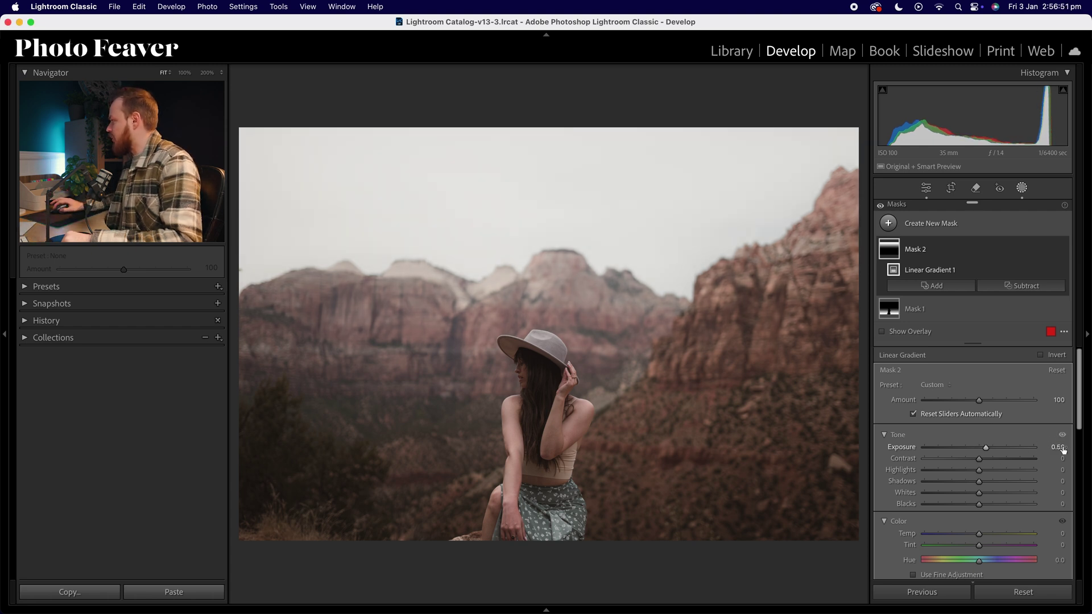
pyautogui.moveTo(645, 366)
pyautogui.mouseDown()
pyautogui.moveTo(648, 389)
pyautogui.moveTo(646, 366)
pyautogui.mouseUp()
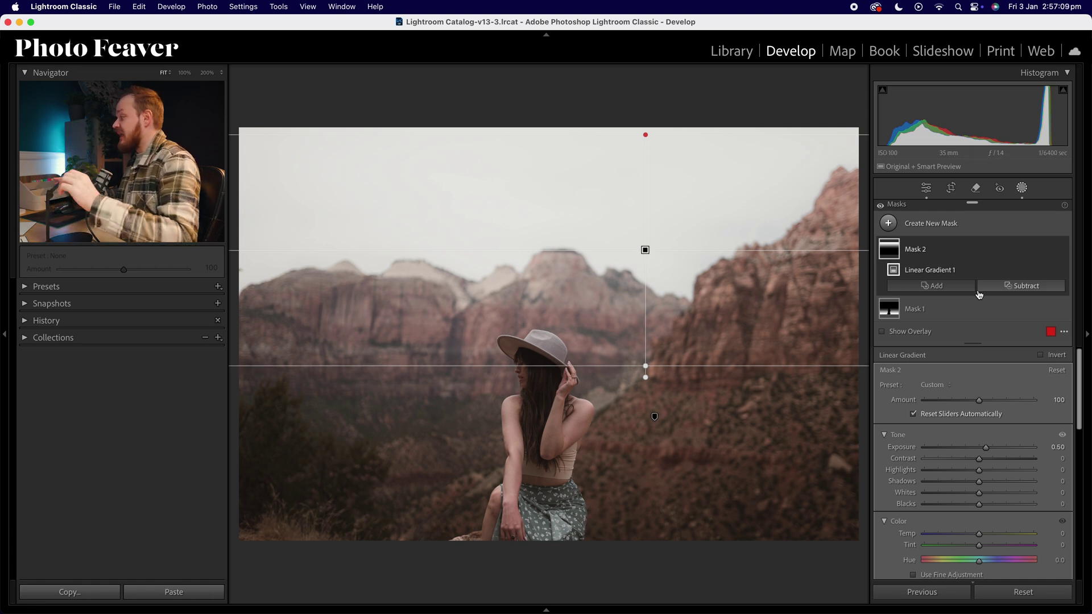
# Warm the sky gradient mask by setting its color temperature to 20.
pyautogui.scroll(-1, 981, 447)
pyautogui.scroll(-2, 981, 447)
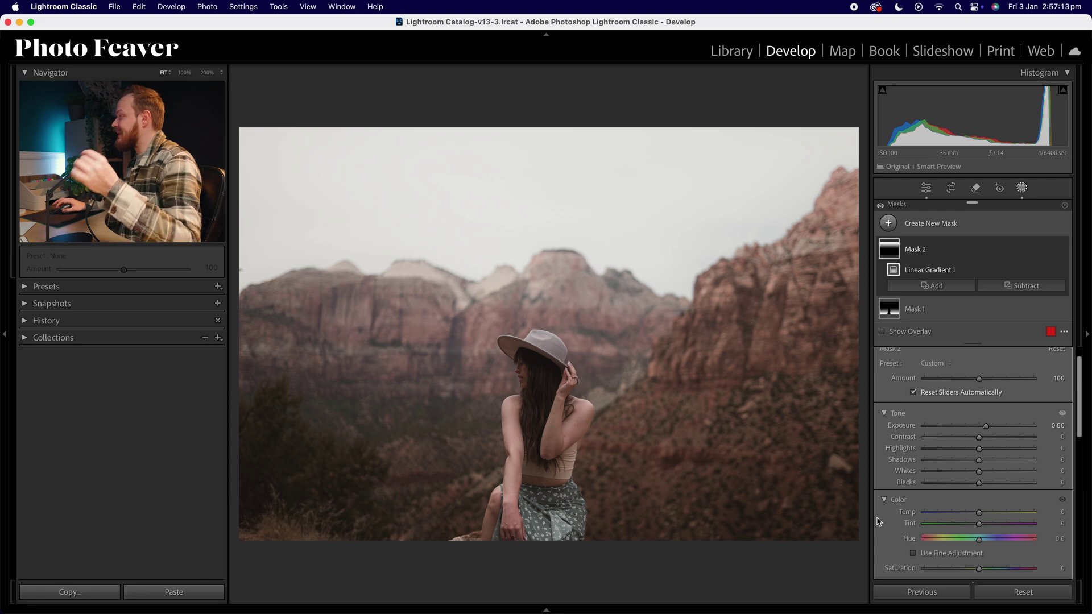
pyautogui.moveTo(885, 250)
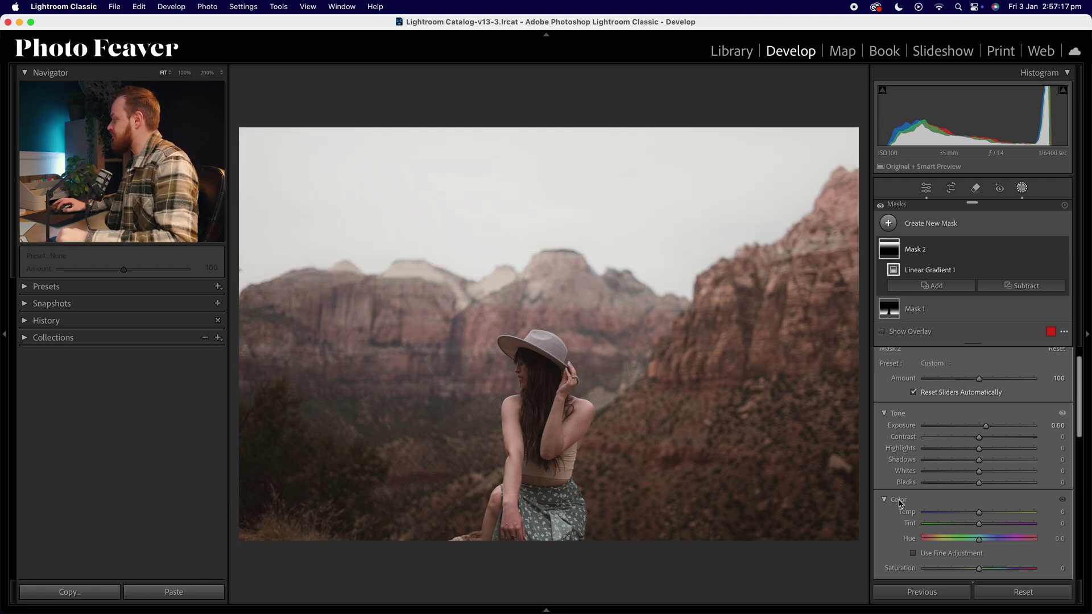
pyautogui.moveTo(991, 514); pyautogui.dragTo(990, 514)
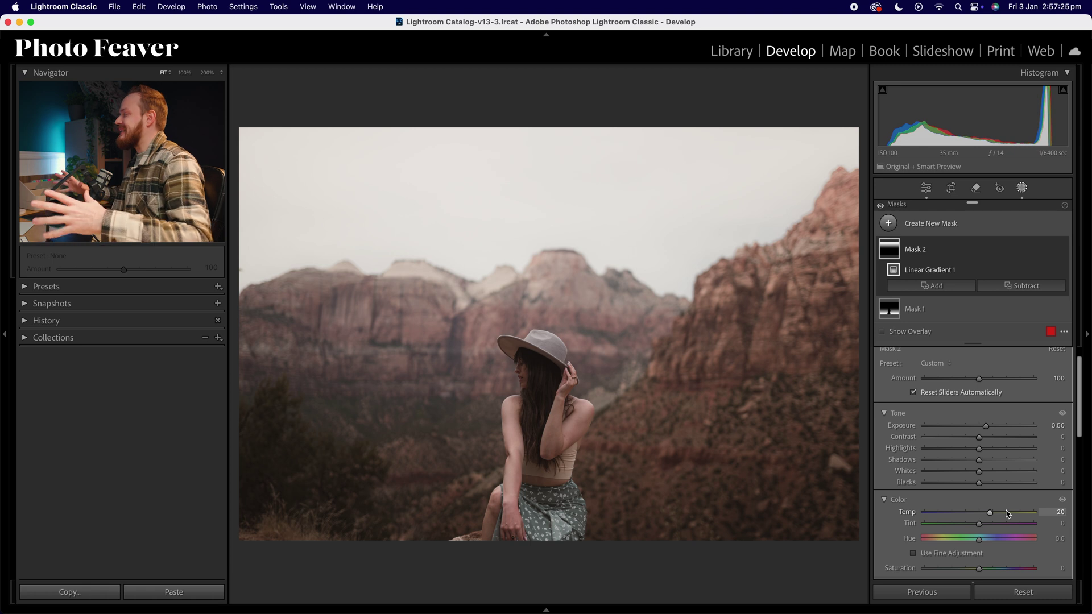
# Leave the masking tools and compare the photo before and after editing.
pyautogui.click(927, 190)
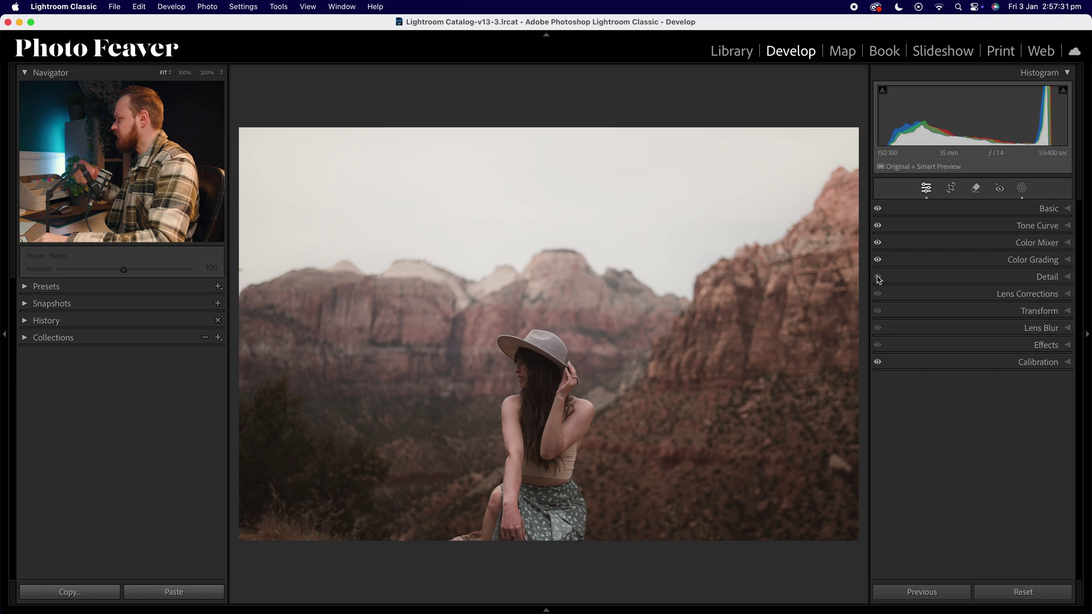
pyautogui.press('\\')
pyautogui.press('\\')
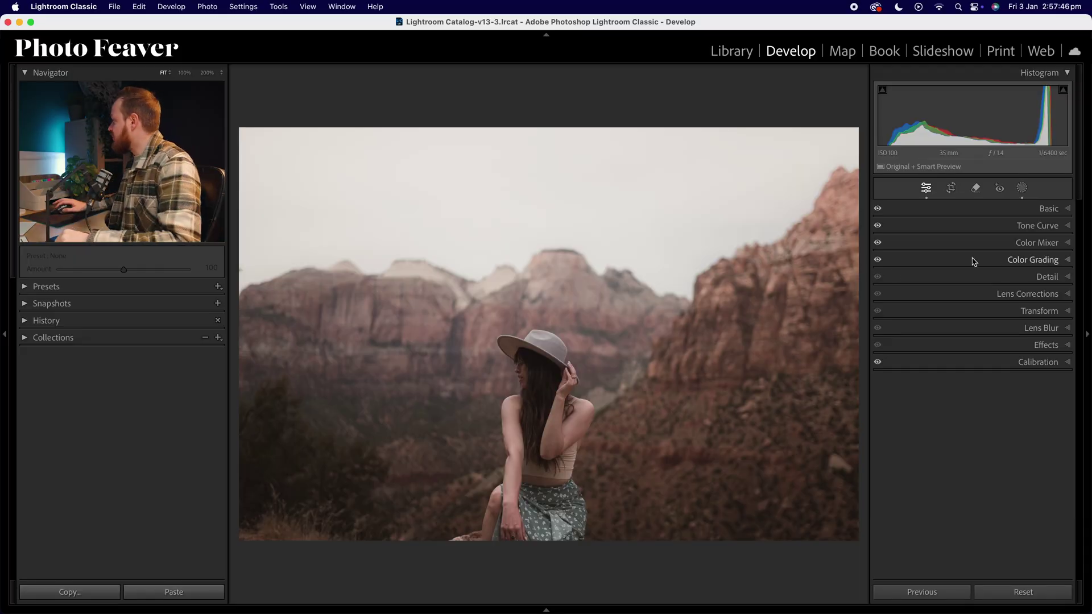
# Add a Highlight Priority post-crop vignette with amount -20, feather 100 and highlights 50.
pyautogui.click(1043, 345)
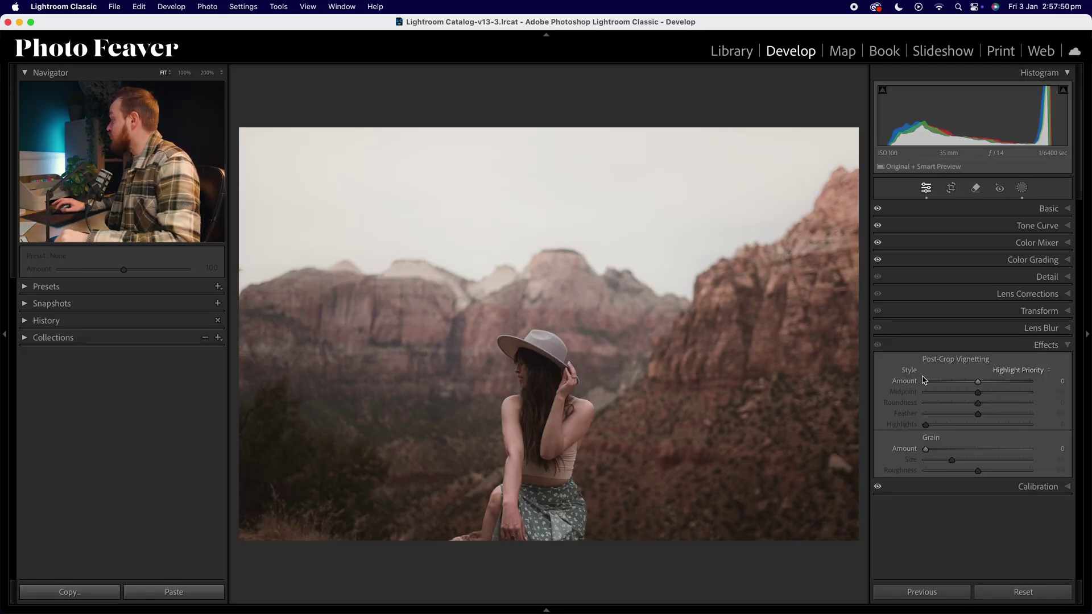
pyautogui.moveTo(978, 382); pyautogui.dragTo(975, 385)
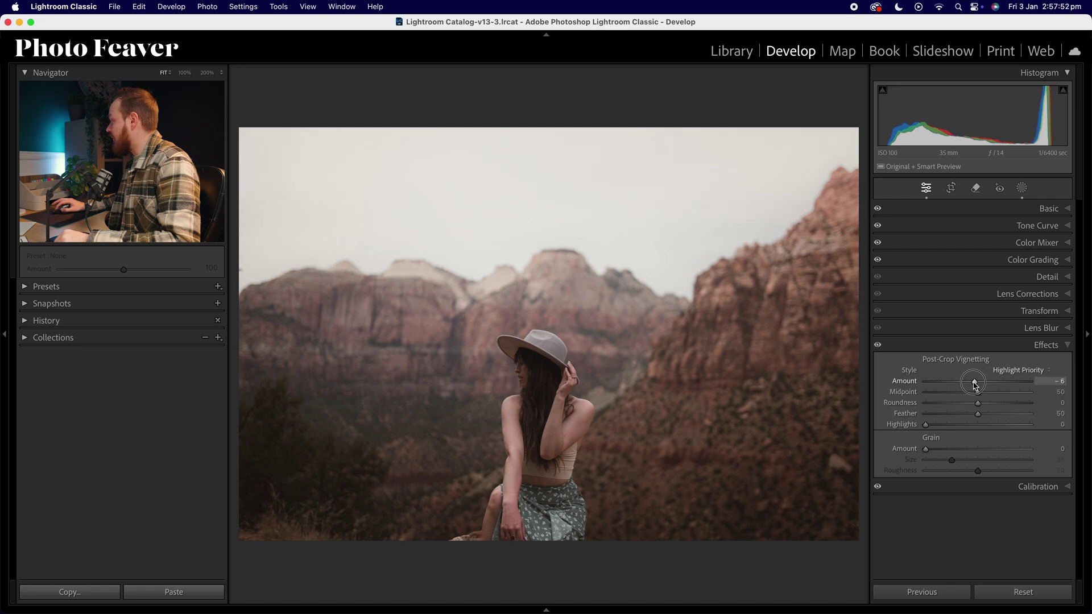
pyautogui.click(1061, 383)
pyautogui.write('-20')
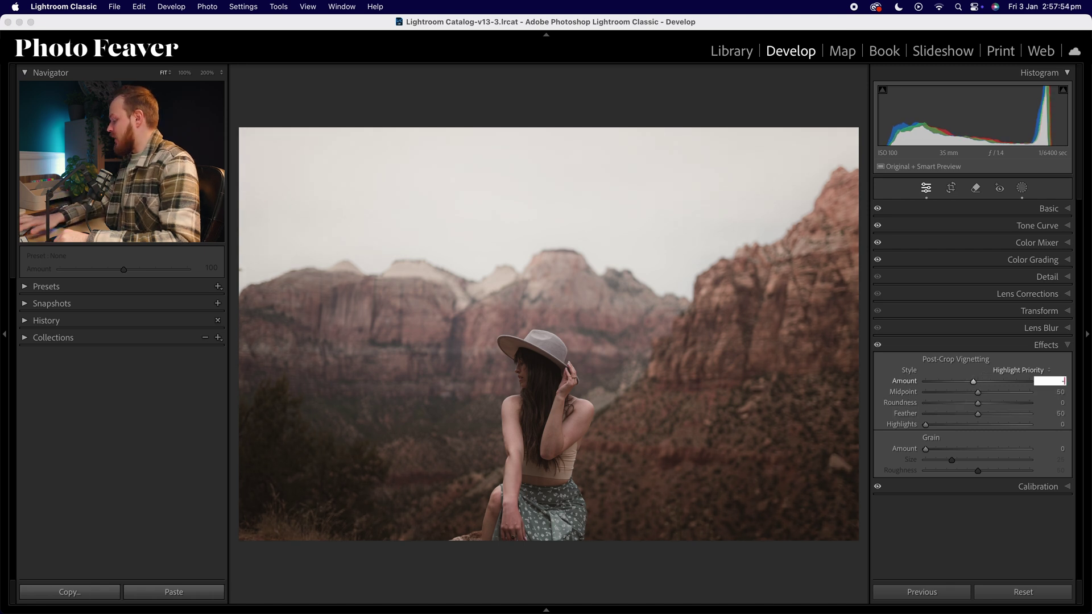
pyautogui.press('Return')
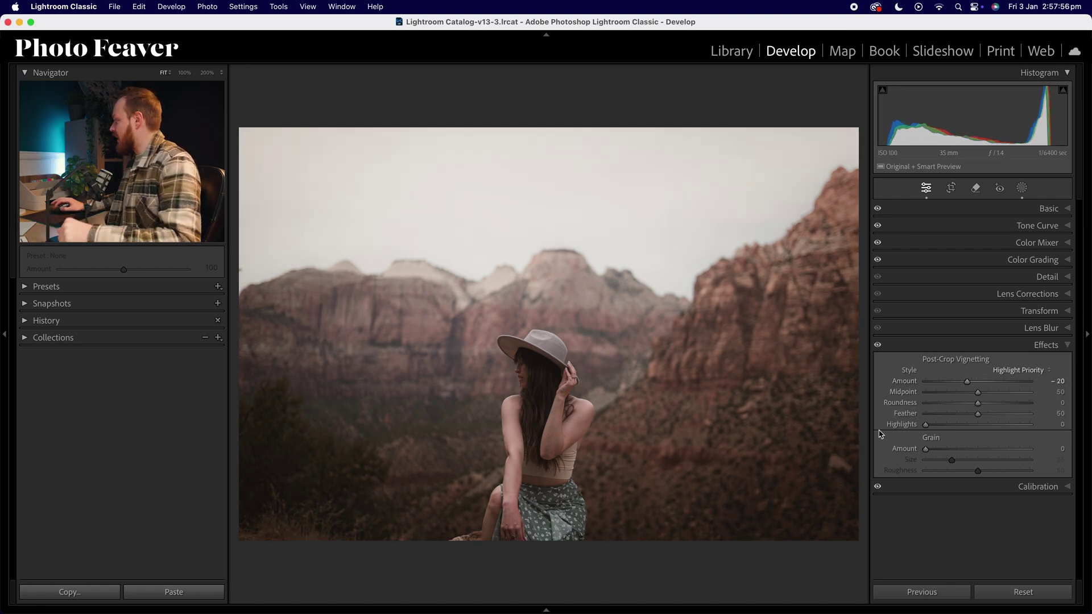
pyautogui.moveTo(978, 419); pyautogui.dragTo(1027, 419)
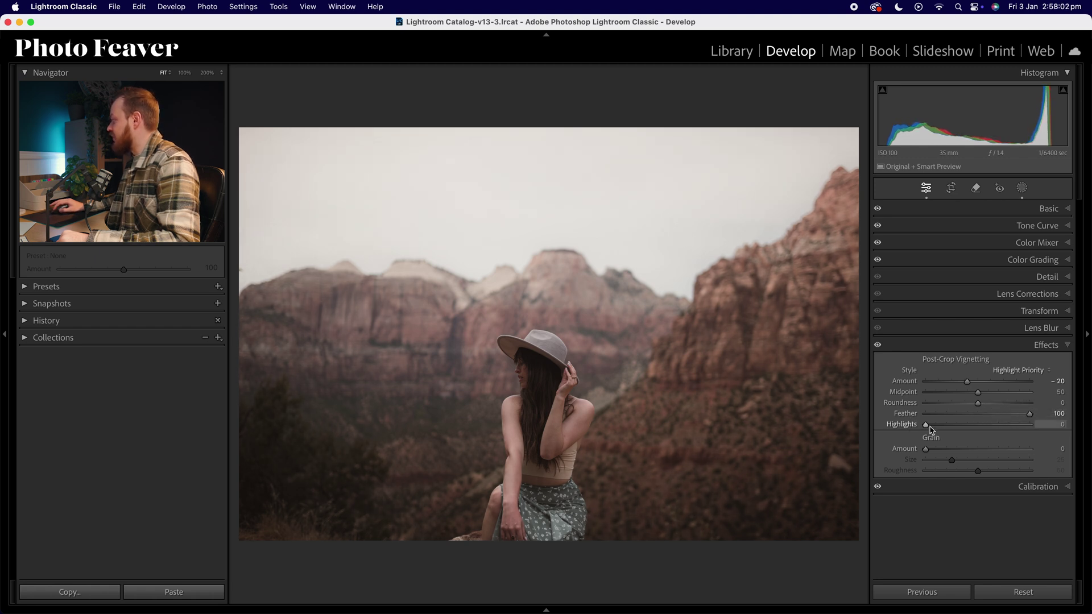
pyautogui.moveTo(943, 430); pyautogui.dragTo(976, 428)
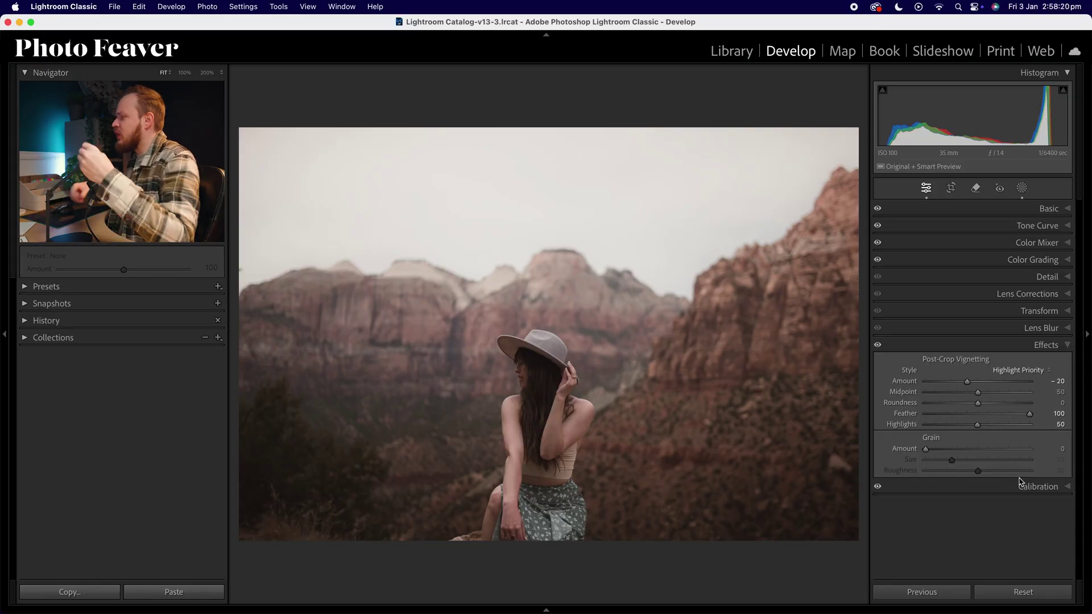
# Add film grain with an amount of 20 and a roughness of 35, checking it up close on the woman.
pyautogui.click(554, 391)
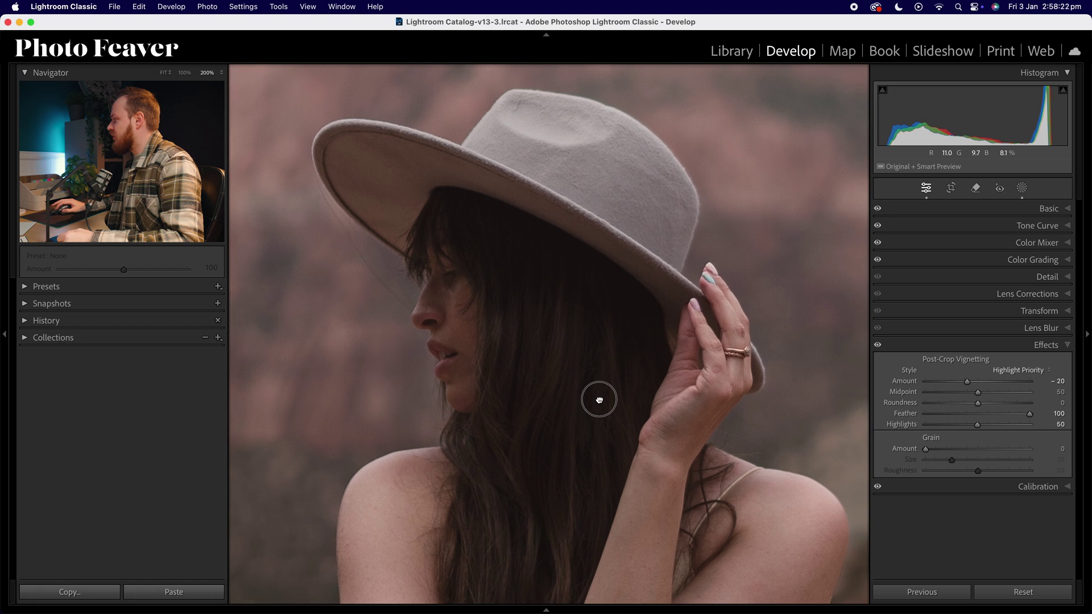
pyautogui.moveTo(727, 392); pyautogui.dragTo(710, 380)
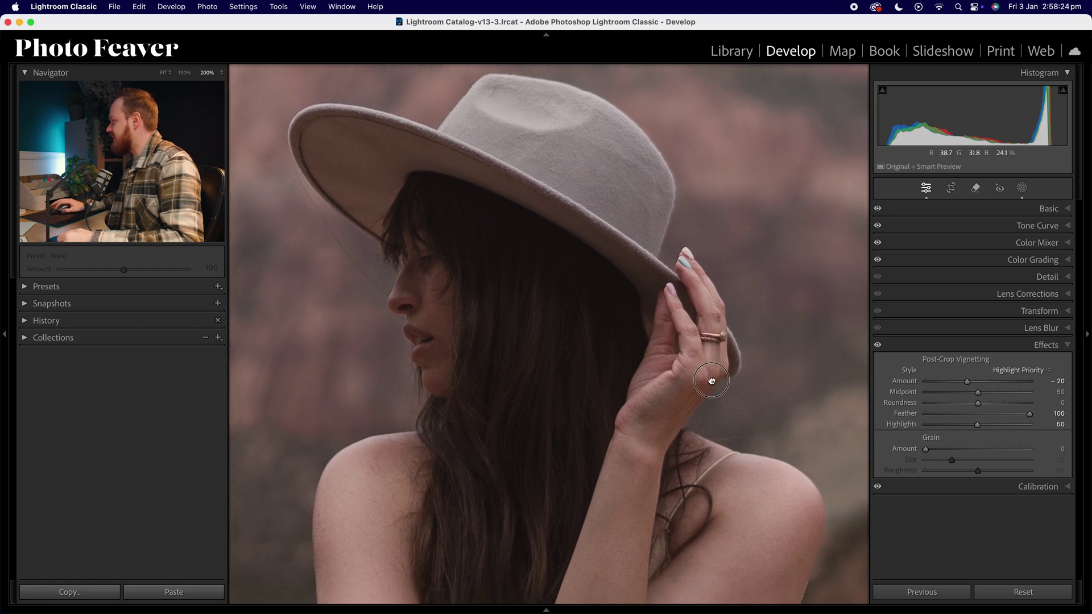
pyautogui.moveTo(926, 450); pyautogui.dragTo(946, 452)
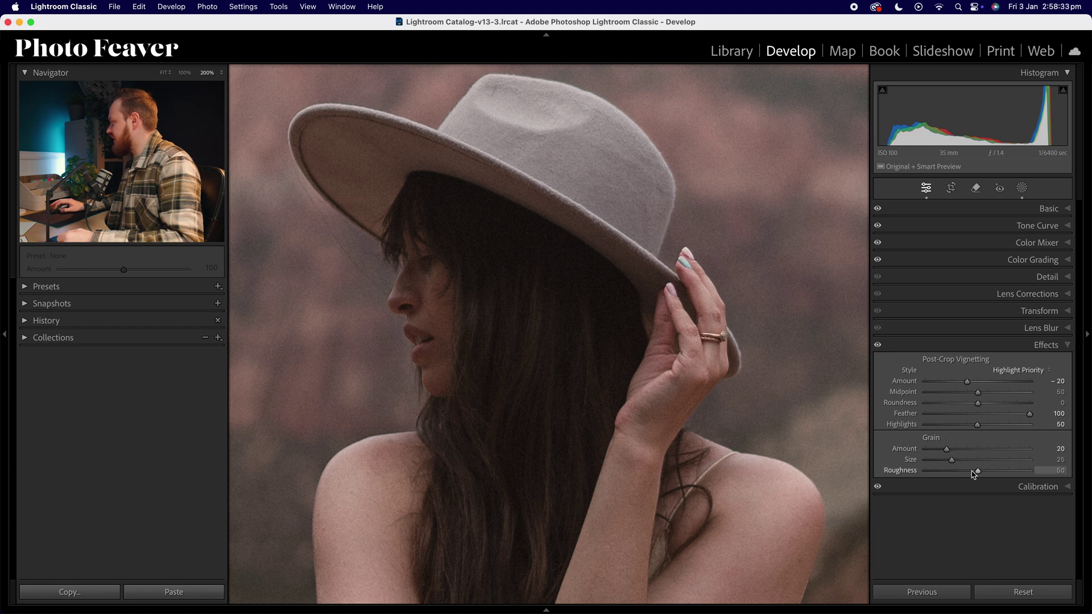
pyautogui.moveTo(977, 473); pyautogui.dragTo(963, 476)
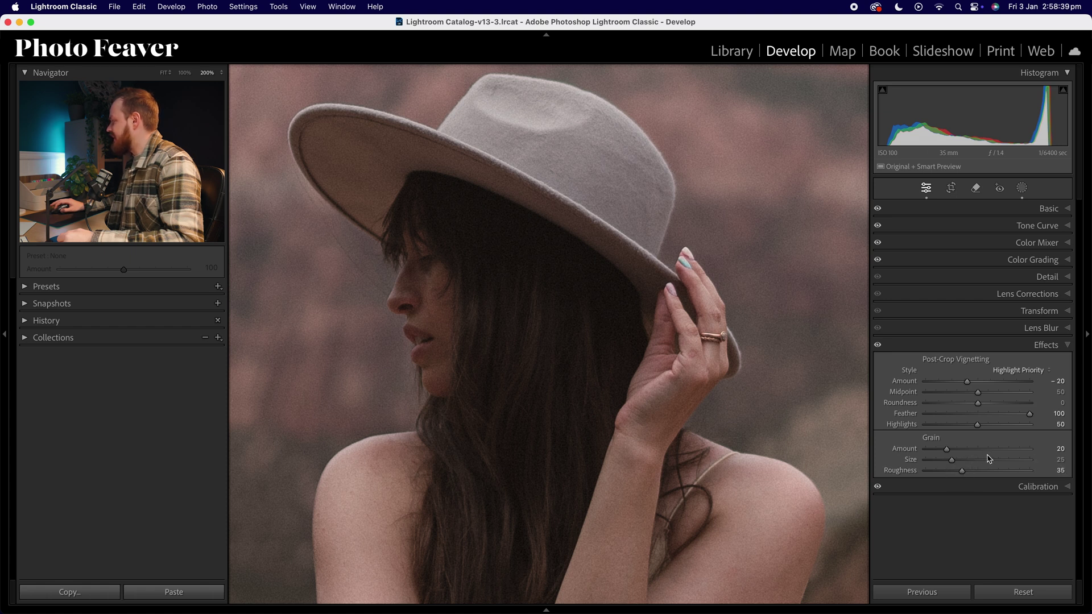
pyautogui.click(485, 378)
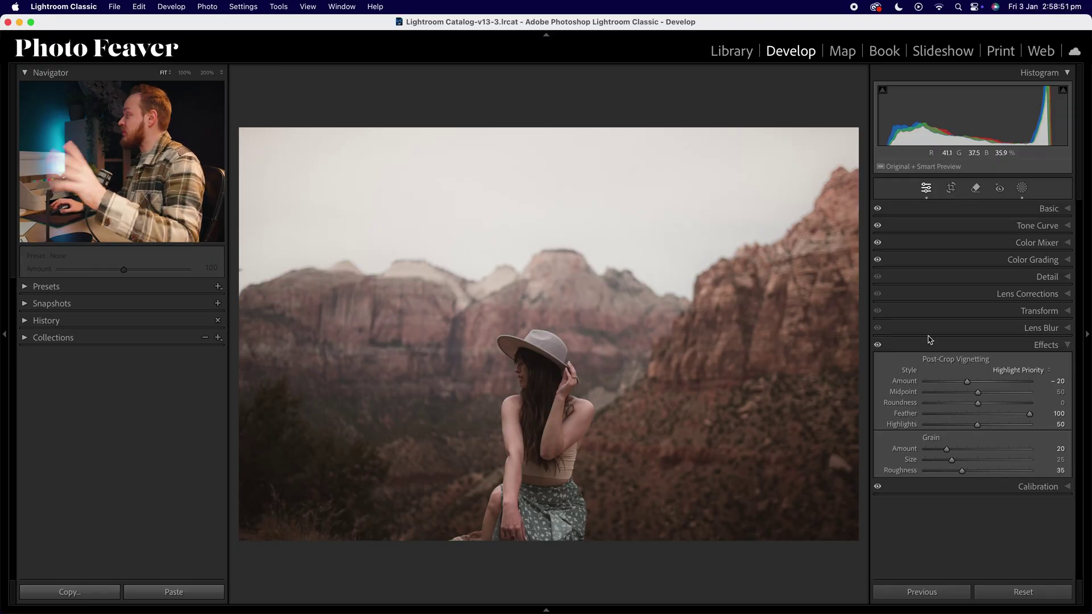
# Turn on chromatic aberration removal in Lens Corrections.
pyautogui.click(1061, 348)
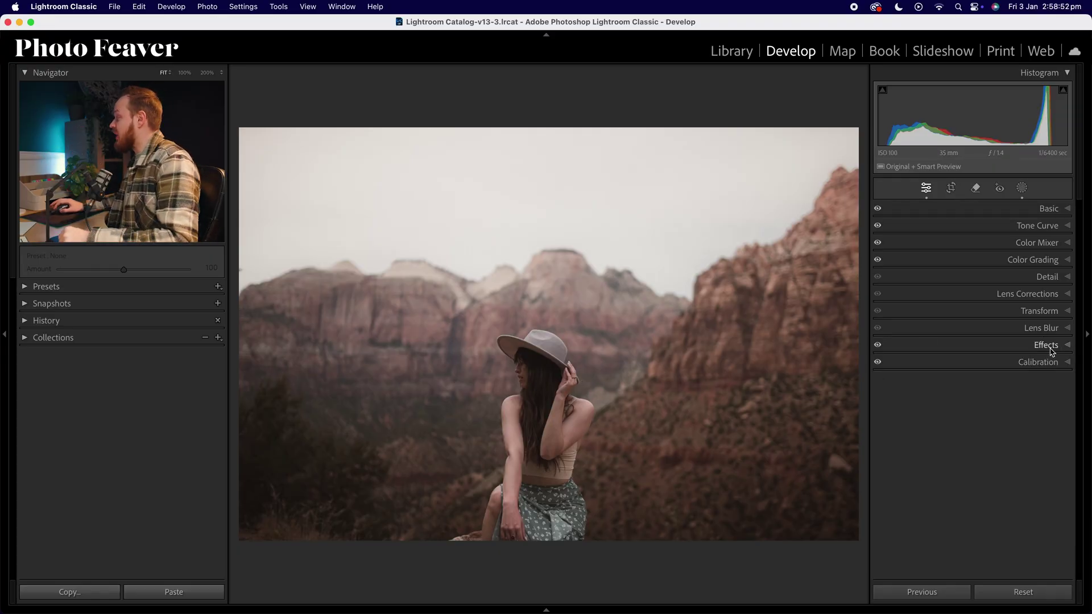
pyautogui.click(1032, 296)
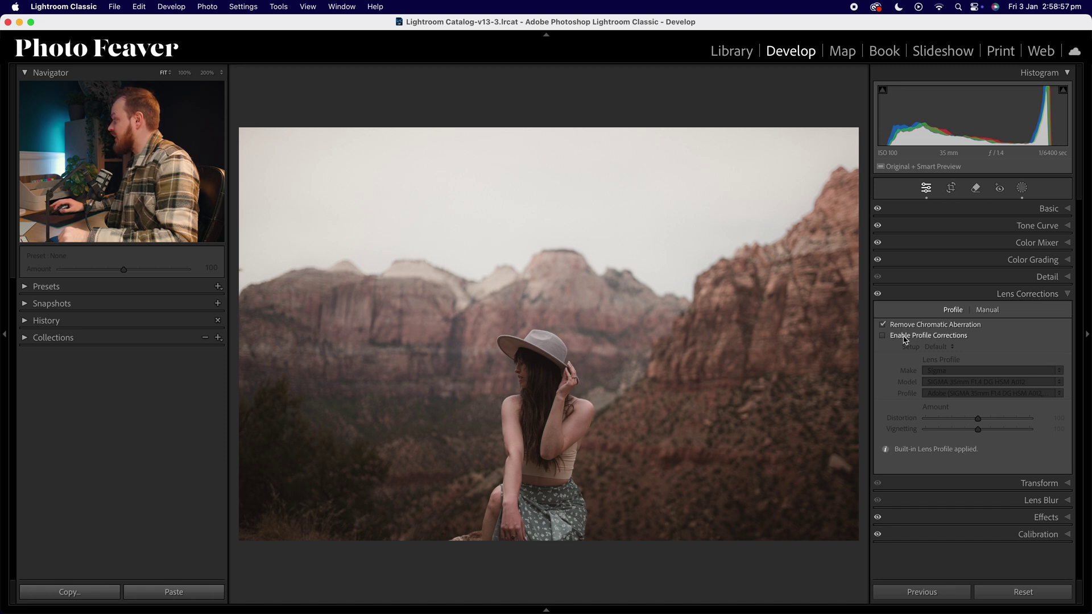
# Enable lens profile corrections for the Sigma 35mm F1.4 lens and compare the photo with and without the lens corrections.
pyautogui.click(907, 337)
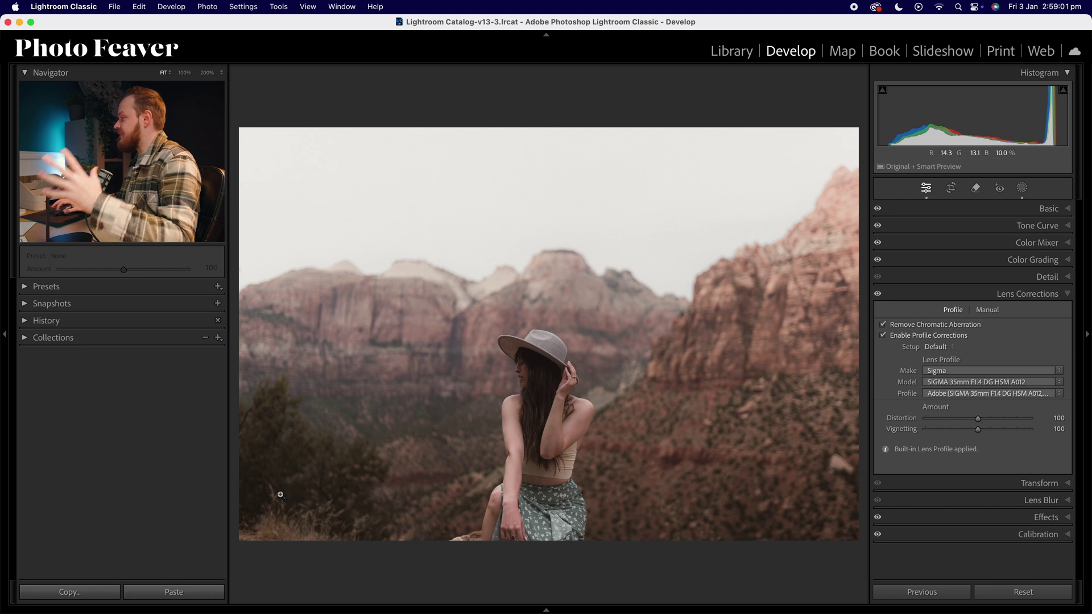
pyautogui.click(901, 417)
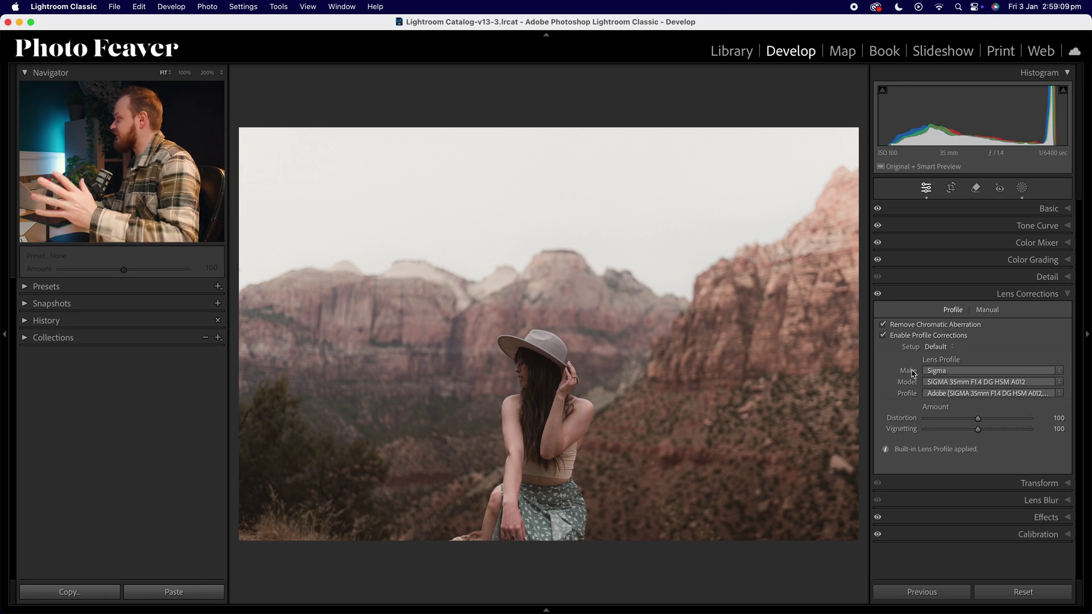
pyautogui.click(877, 294)
pyautogui.click(878, 294)
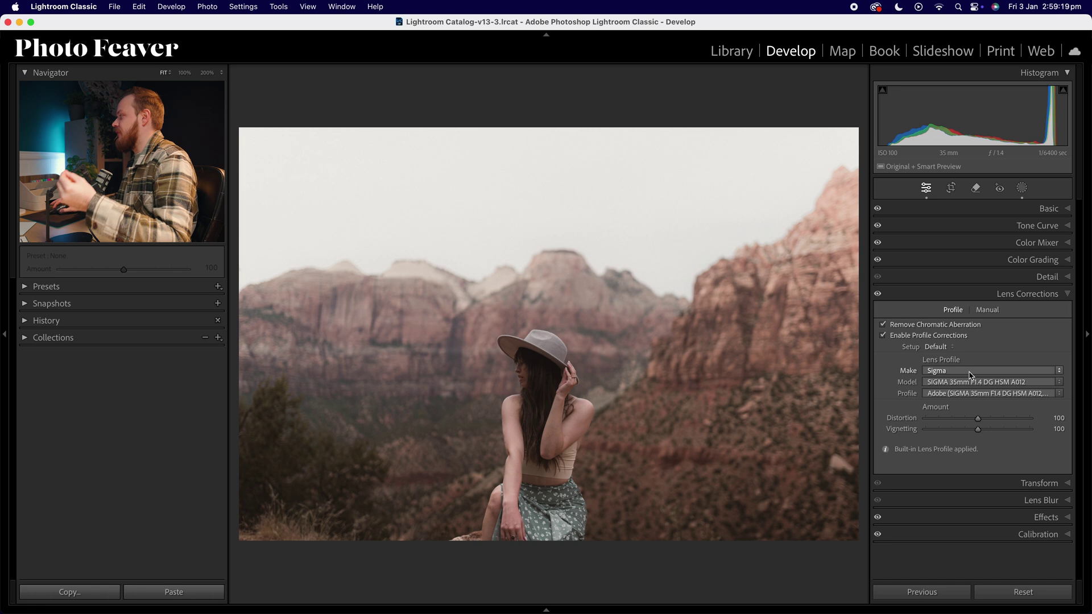
pyautogui.click(1043, 295)
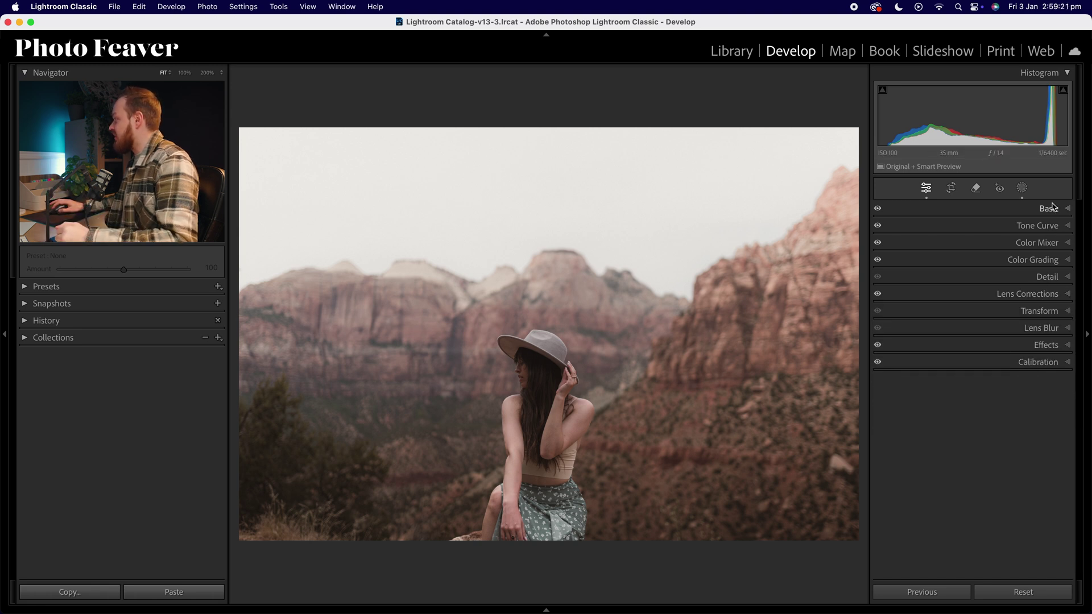
pyautogui.click(1051, 209)
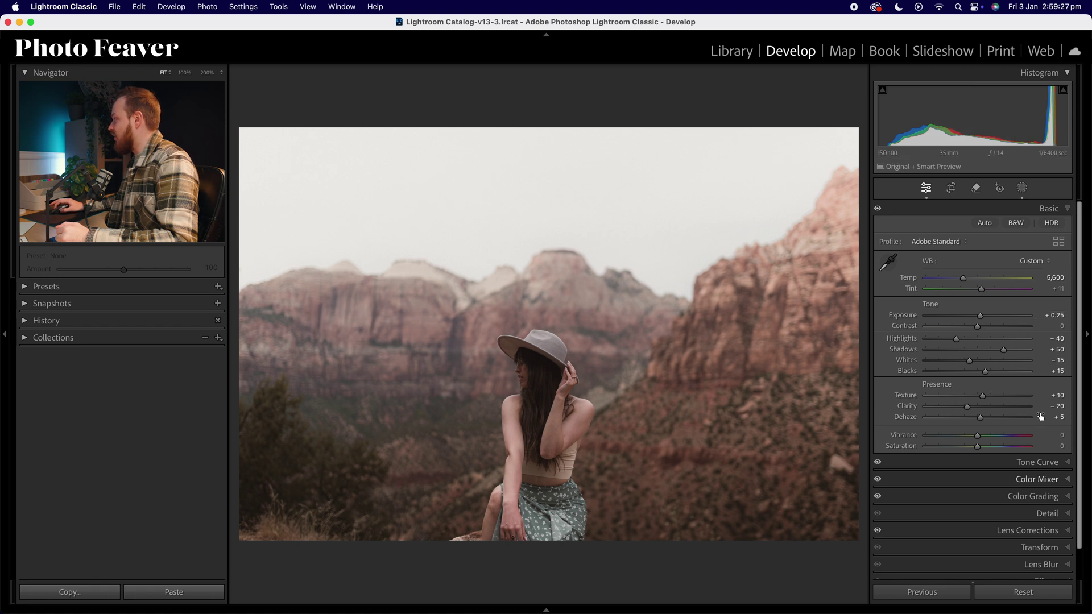
pyautogui.click(1049, 209)
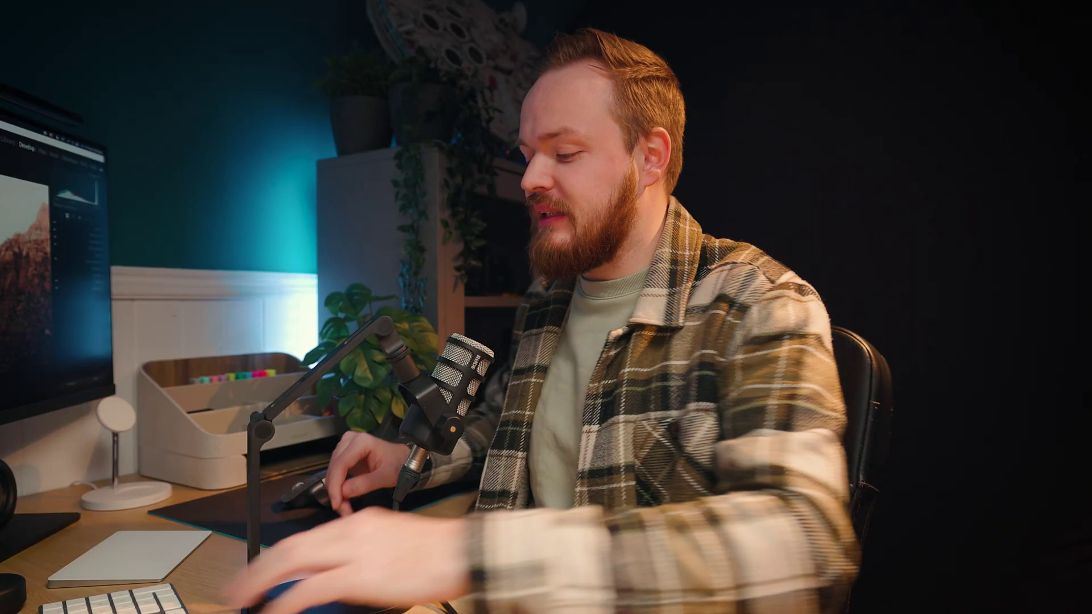
# Apply the Soft Pastel Tones preset to the portrait with the pink skateboard and compare it before and after.
pyautogui.click(119, 522)
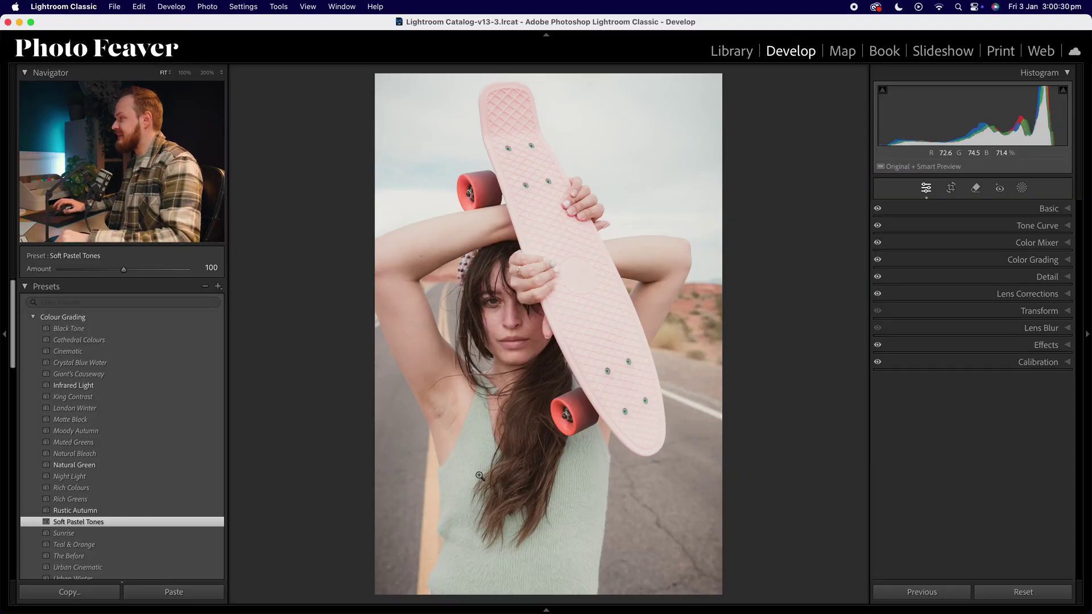
pyautogui.press('\\')
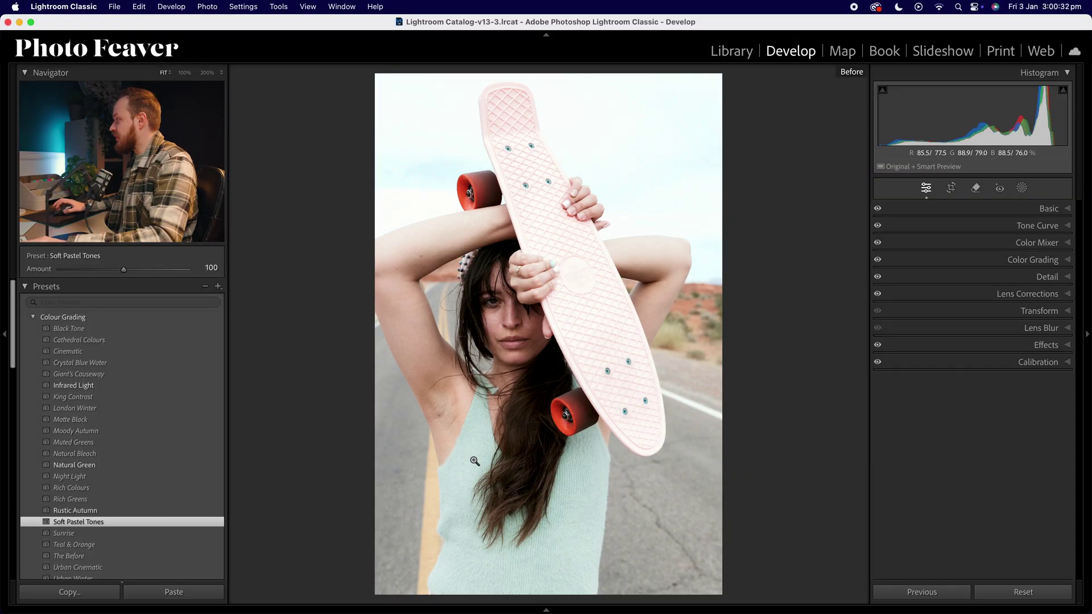
pyautogui.press('\\')
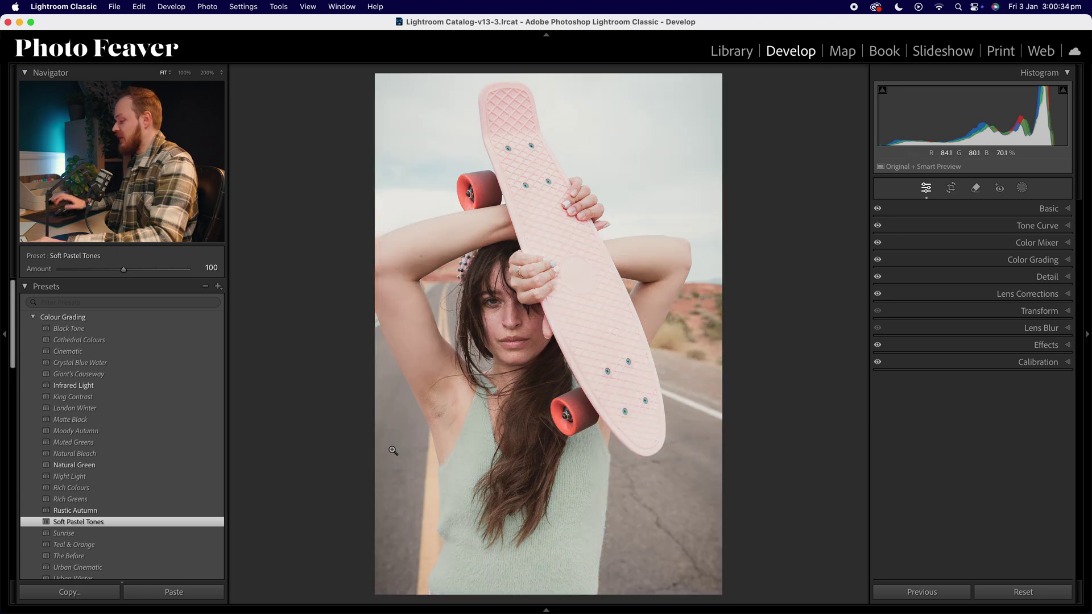
# Go to the beach portrait with the surfboards and compare it before and after the Soft Pastel Tones edit.
pyautogui.press('Right')
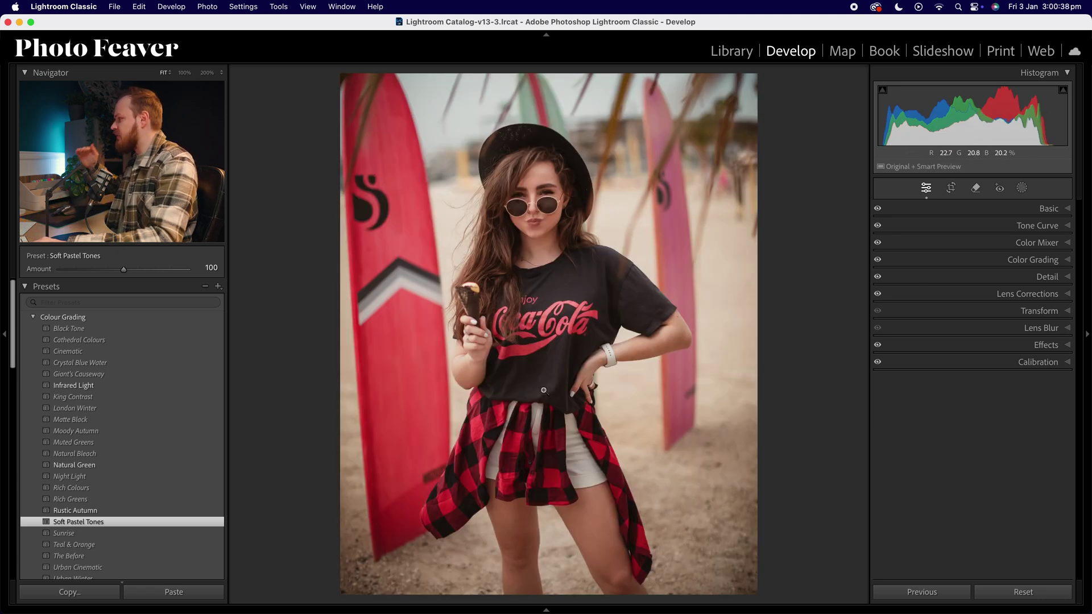
pyautogui.press('\\')
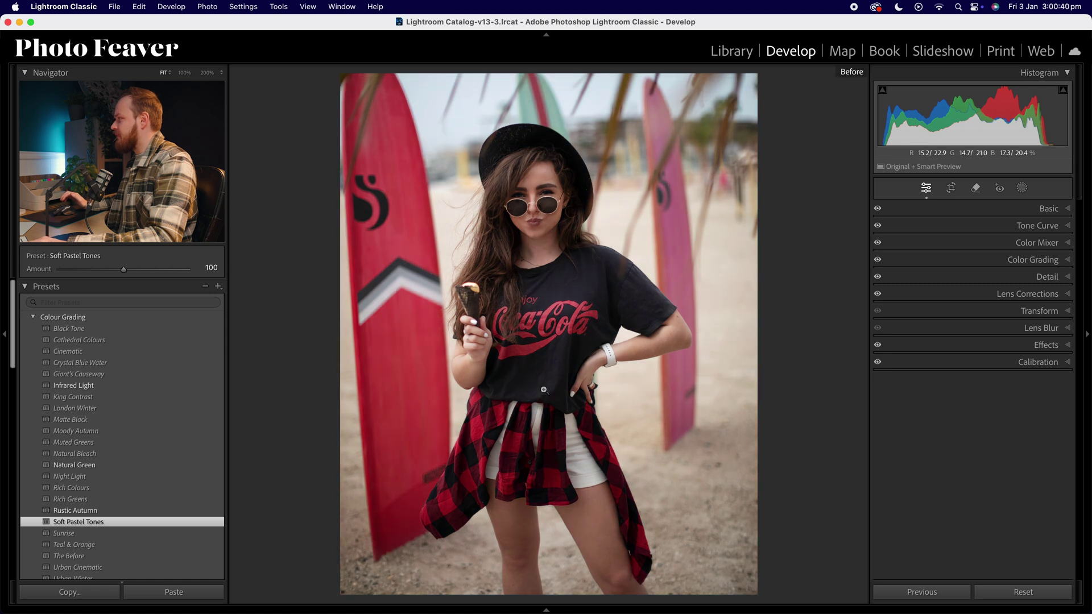
pyautogui.press('\\')
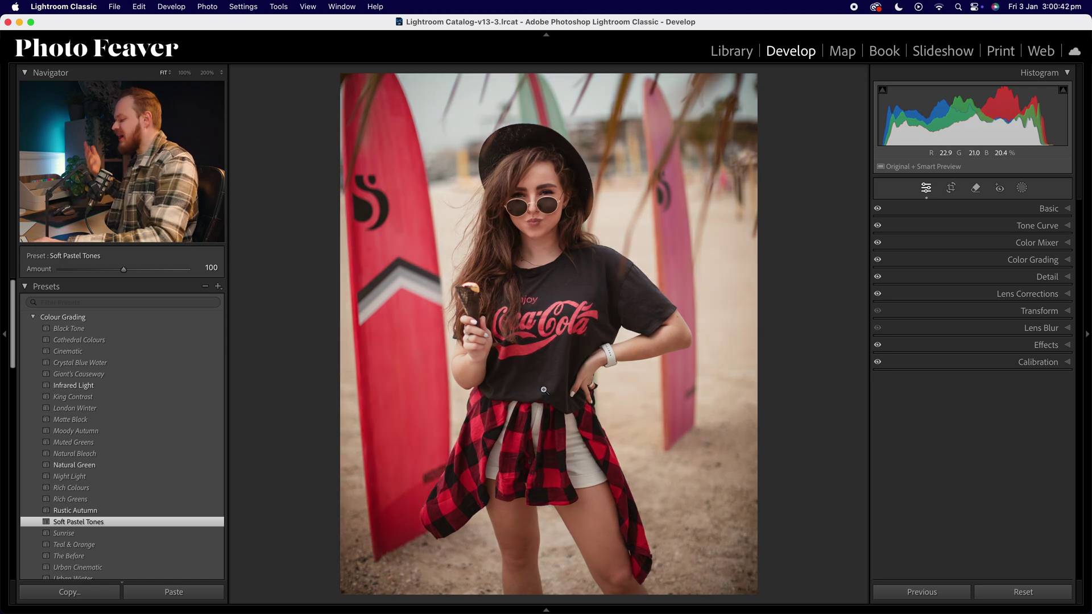
# Go to the photo of feet on a skateboard and raise its exposure slightly in the Basic adjustments.
pyautogui.press('Right')
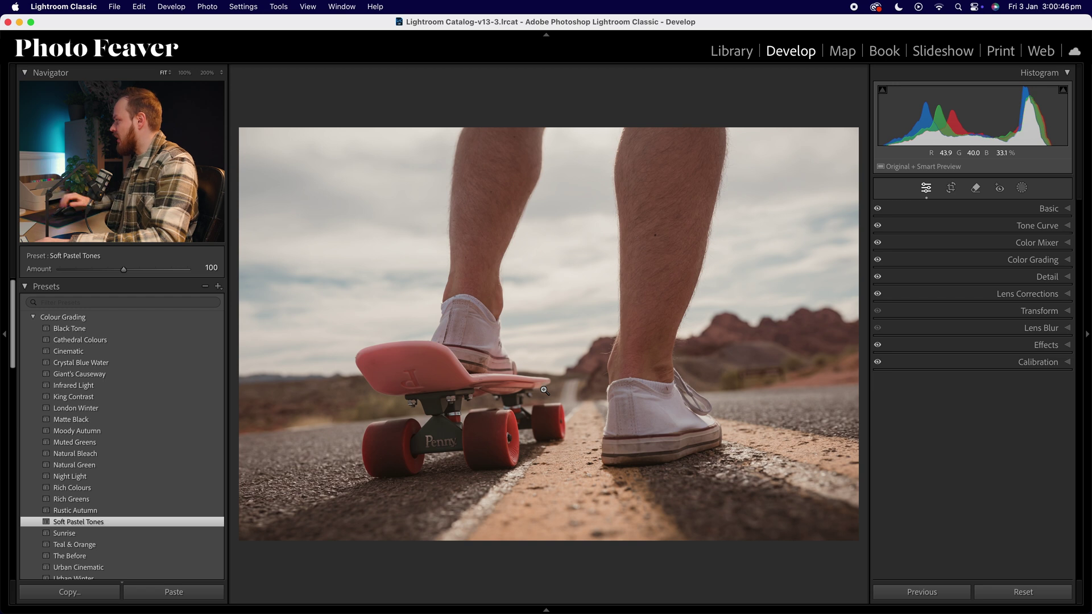
pyautogui.click(1042, 208)
pyautogui.moveTo(980, 314); pyautogui.dragTo(988, 318)
pyautogui.click(1048, 209)
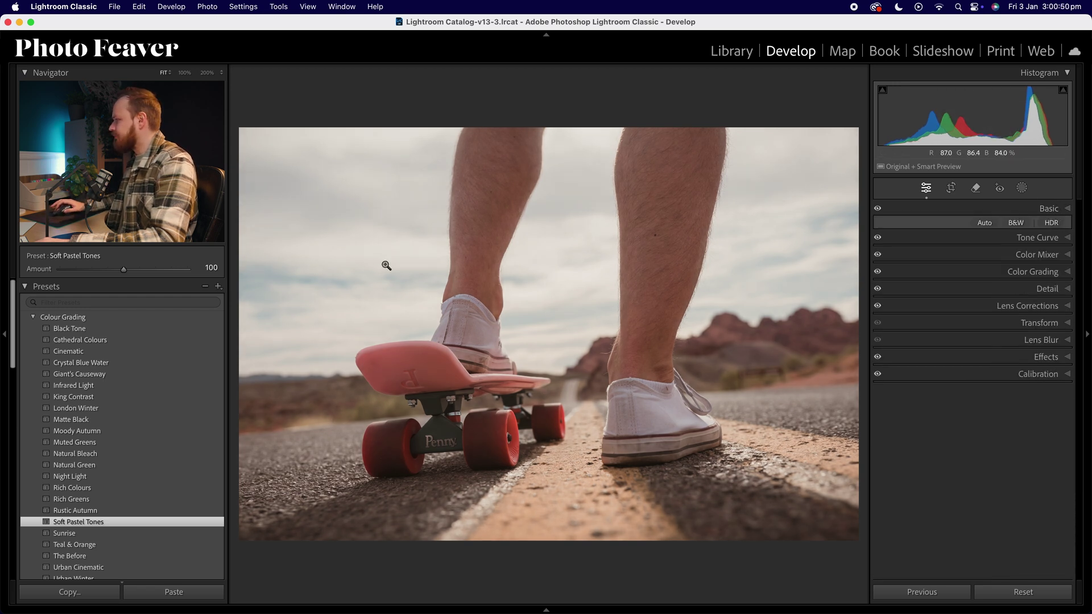
# Compare the photo of feet on a skateboard before and after editing.
pyautogui.press('\\')
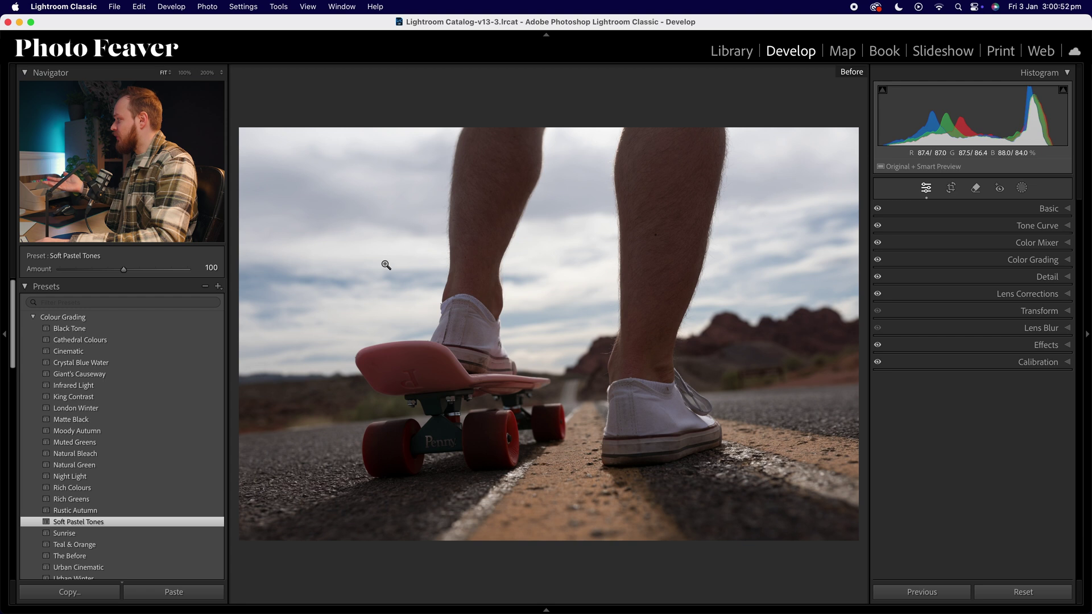
pyautogui.press('\\')
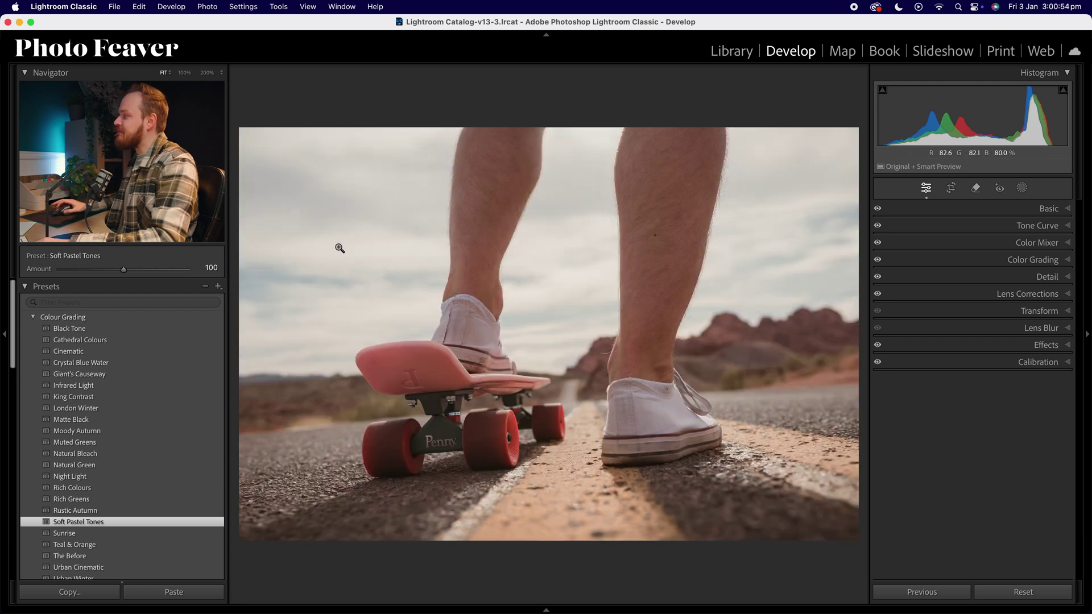
pyautogui.press('\\')
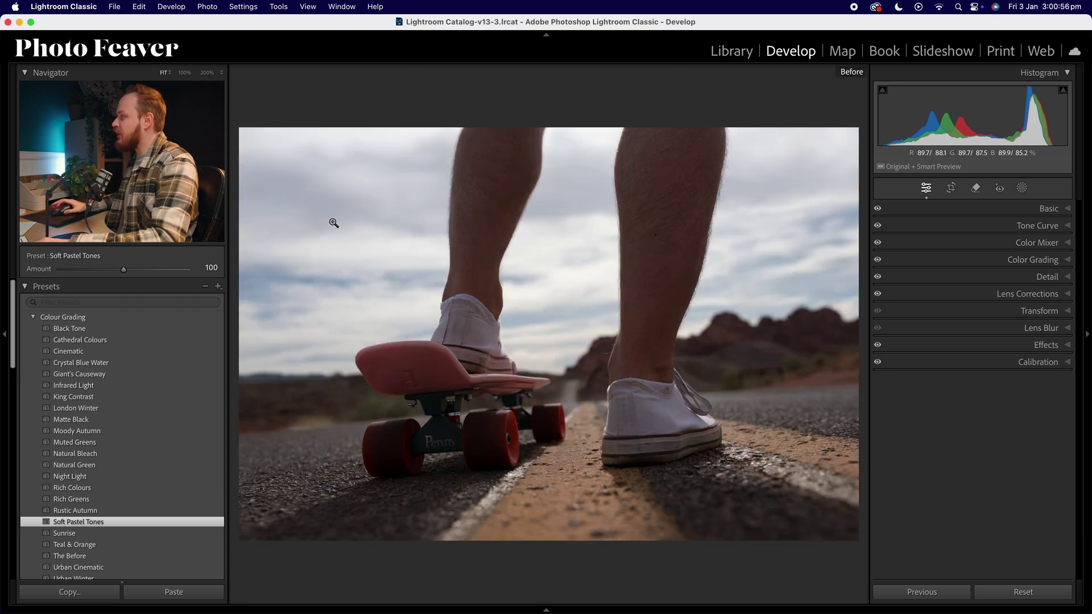
pyautogui.press('\\')
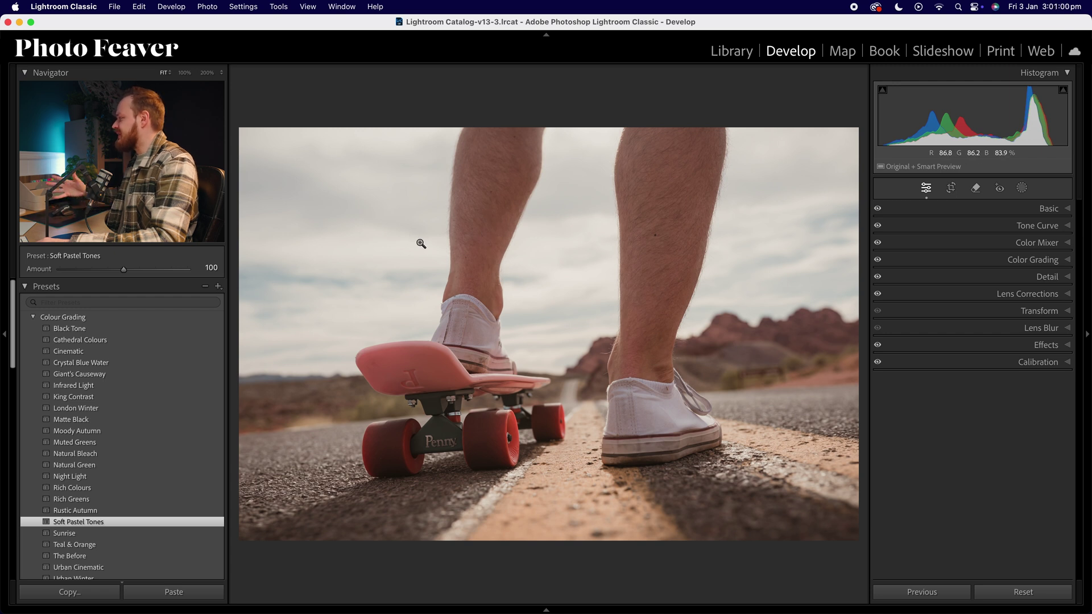
# Go to the canyon sunburst landscape and compare it before and after editing.
pyautogui.press('Right')
pyautogui.press('Right')
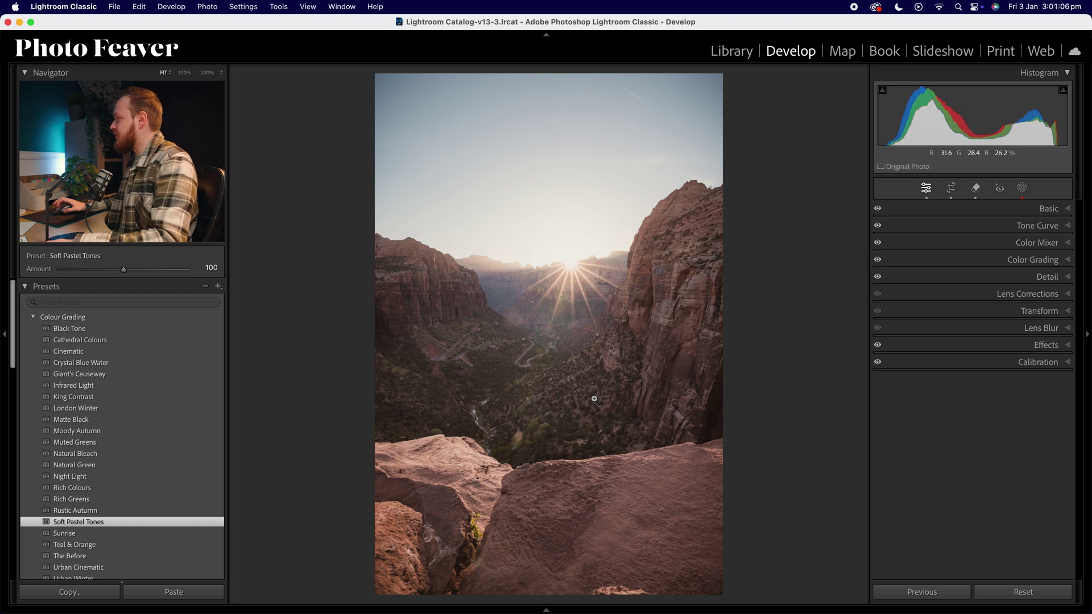
pyautogui.press('\\')
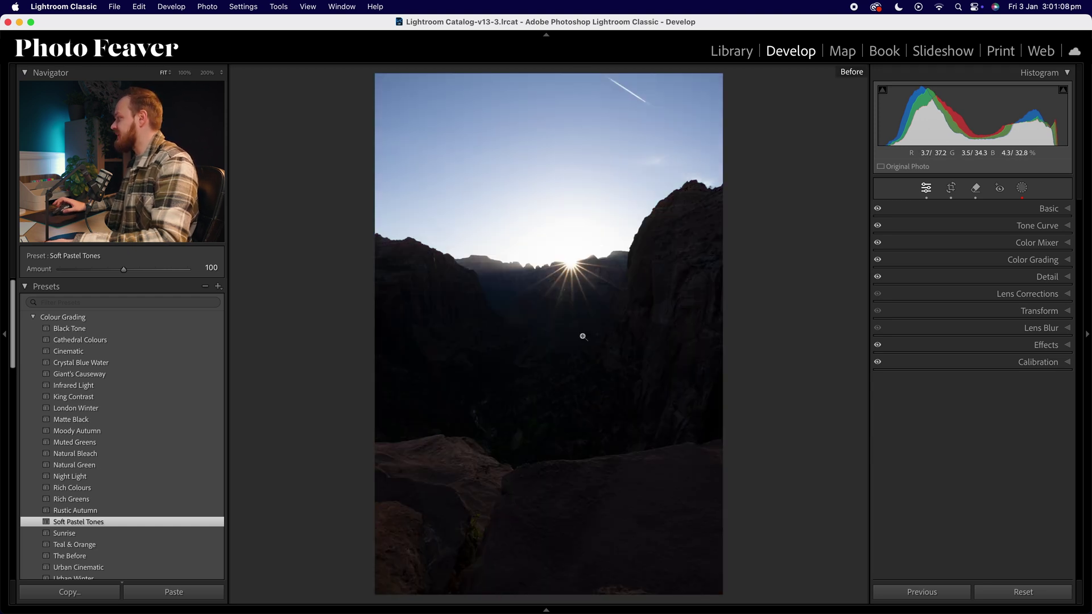
pyautogui.press('\\')
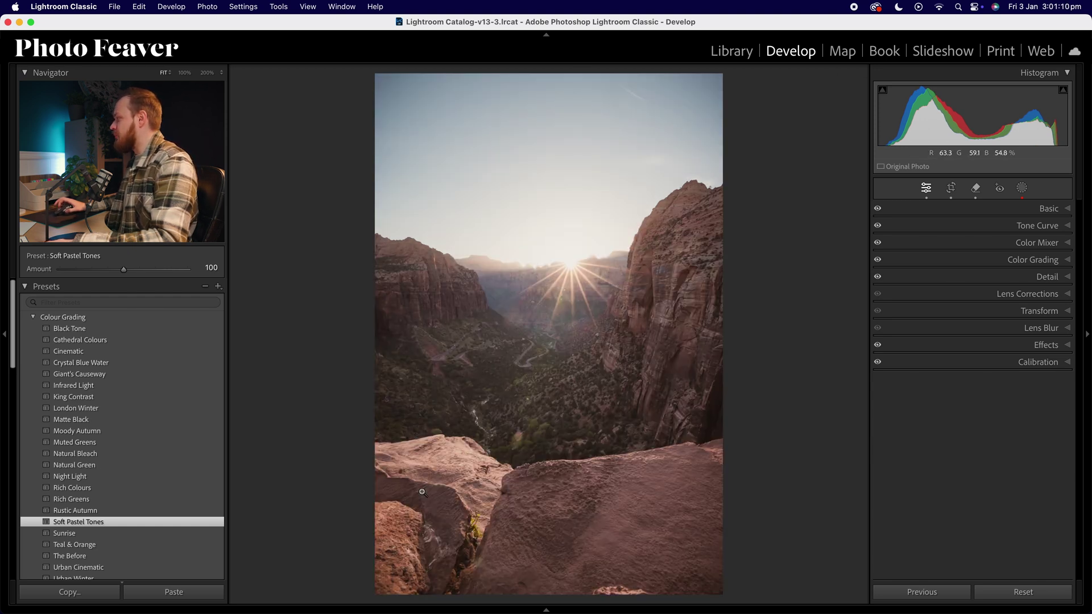